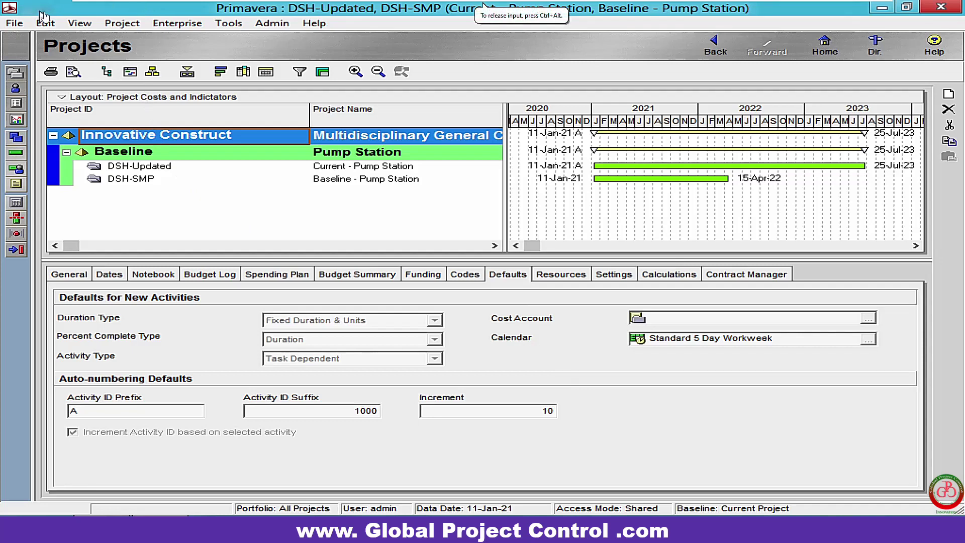
- Check the baselines listed for the two open projects in Maintain Baselines
click(111, 24)
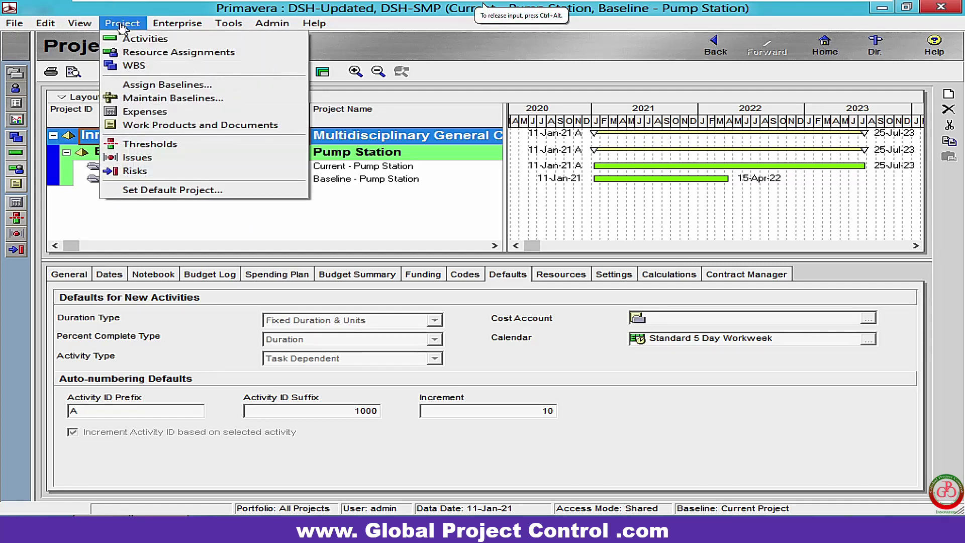
click(153, 97)
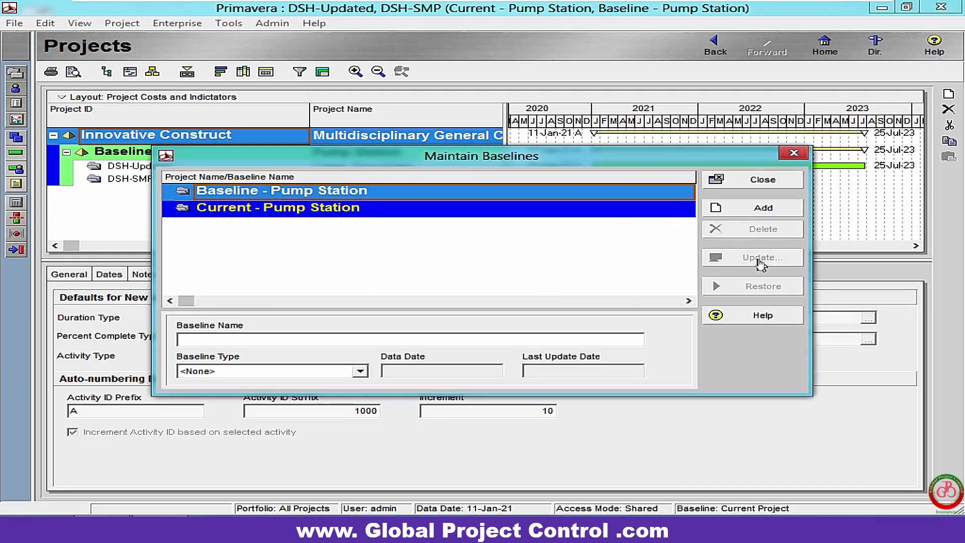
click(794, 153)
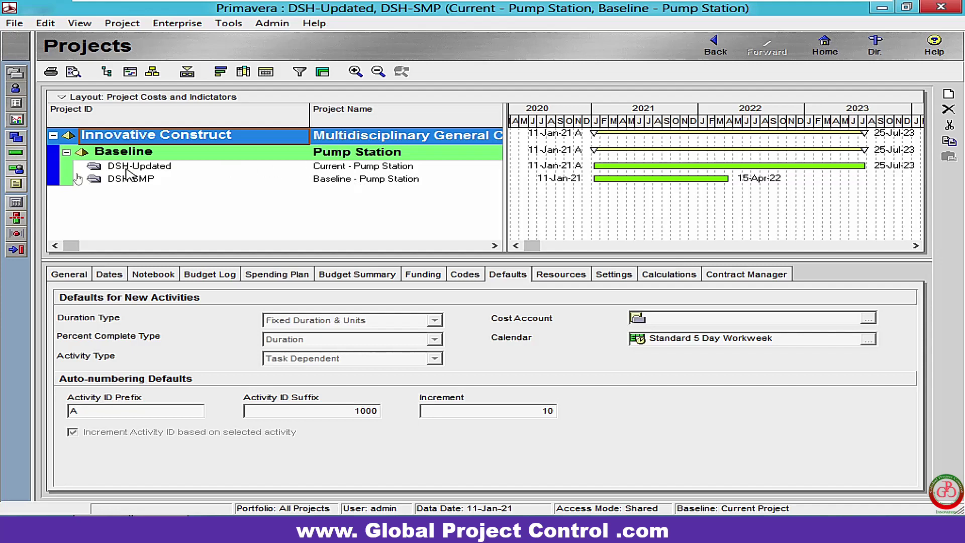
- Show the activities of both open projects and expand the Major Milestones group under Baseline - Pump Station and Current - Pump Station
click(15, 156)
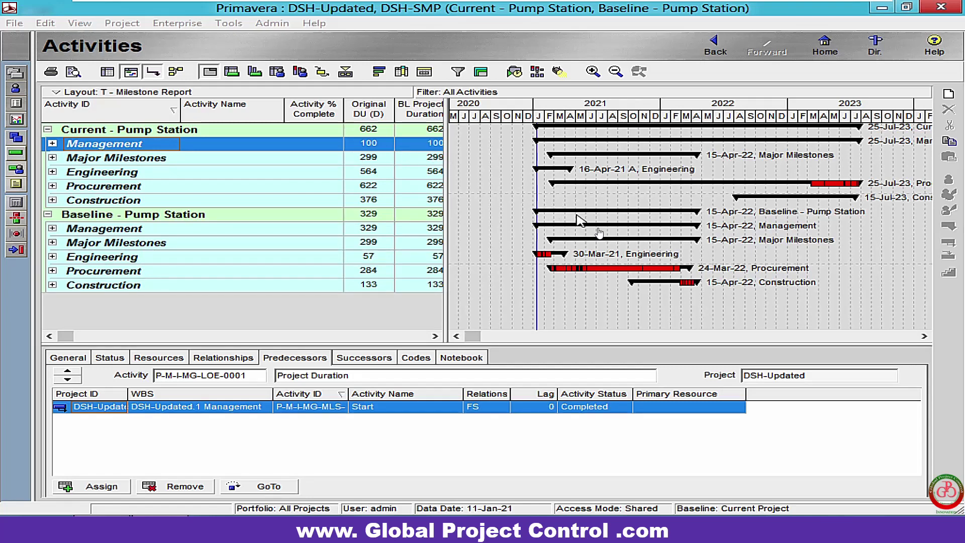
double_click(157, 245)
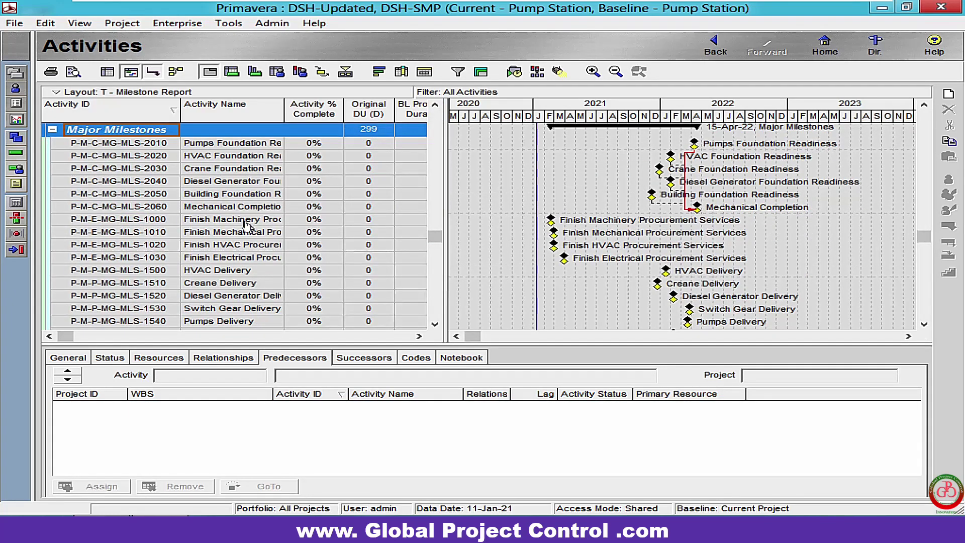
scroll(249, 227, up, 1)
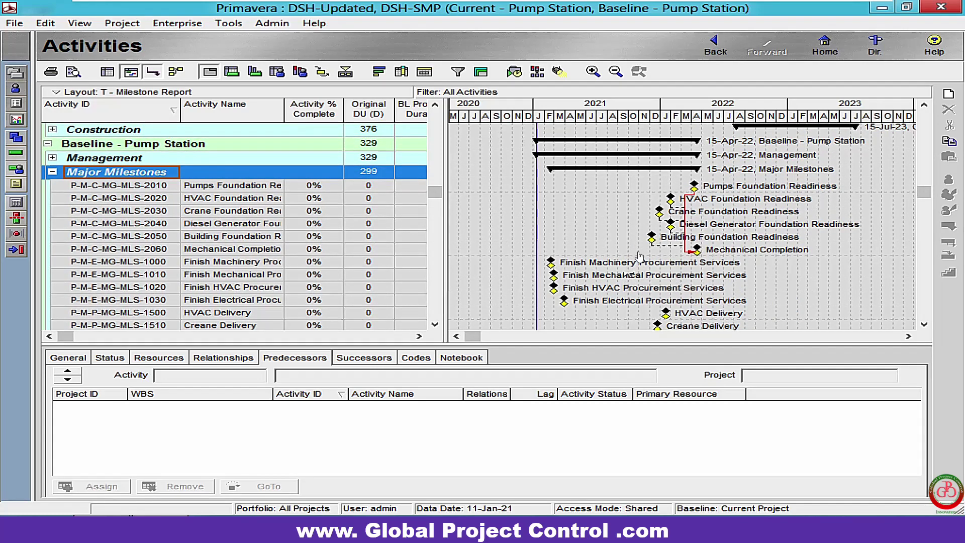
scroll(181, 164, up, 2)
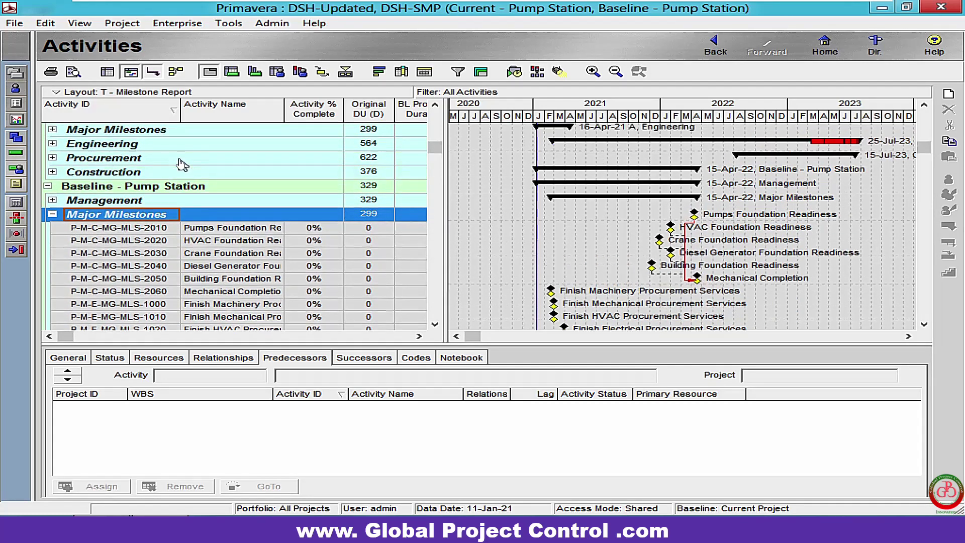
double_click(181, 163)
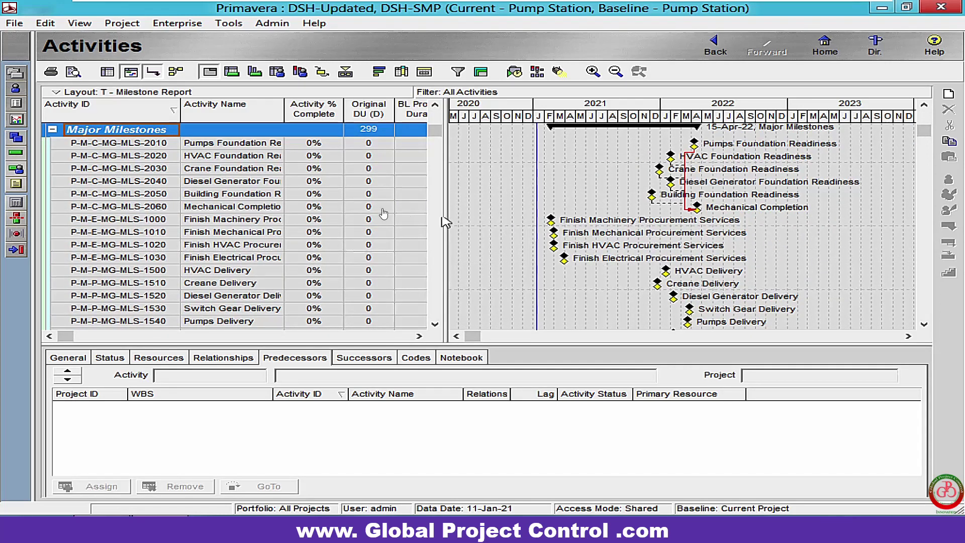
- Check the predecessors of the procurement and delivery milestones in the current project, including Finish Machinery Procurement Services and HVAC Delivery
click(250, 221)
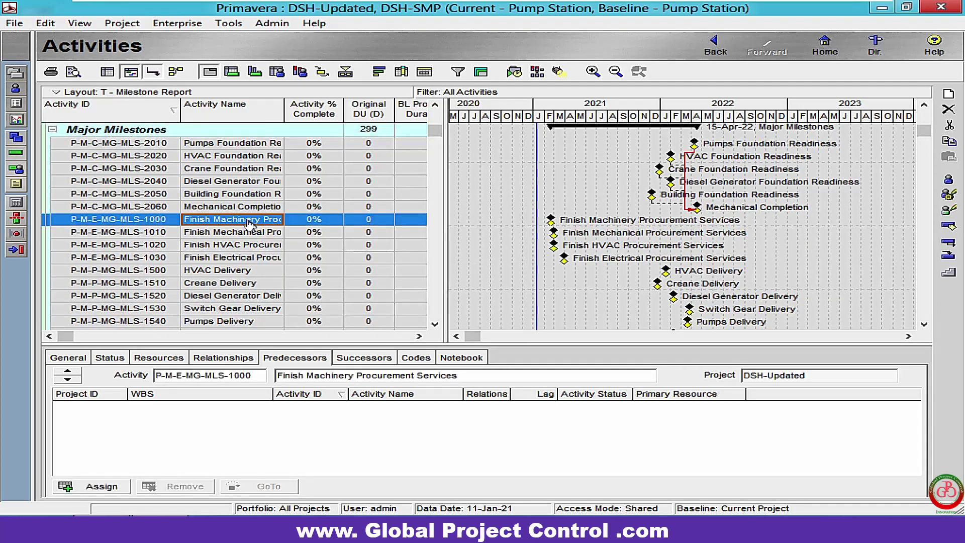
click(248, 272)
scroll(249, 274, down, 3)
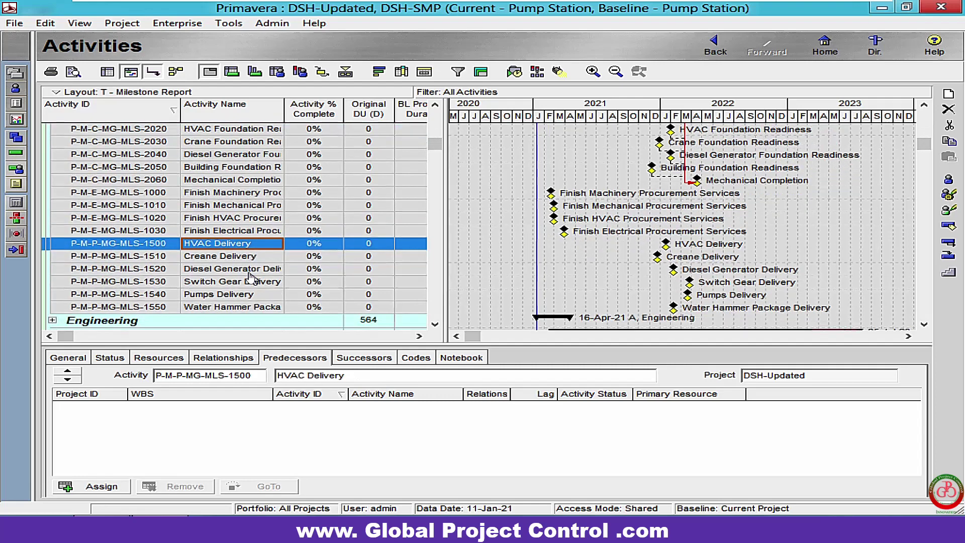
click(248, 270)
scroll(252, 278, up, 3)
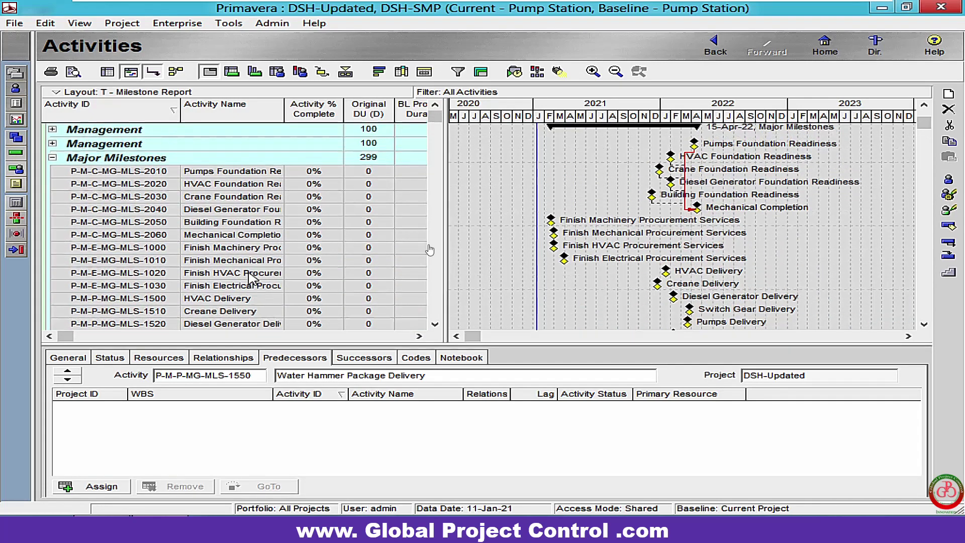
- Widen the Activity Name column and remove all predecessor relationships from the current project's Mechanical Completion milestone
click(253, 237)
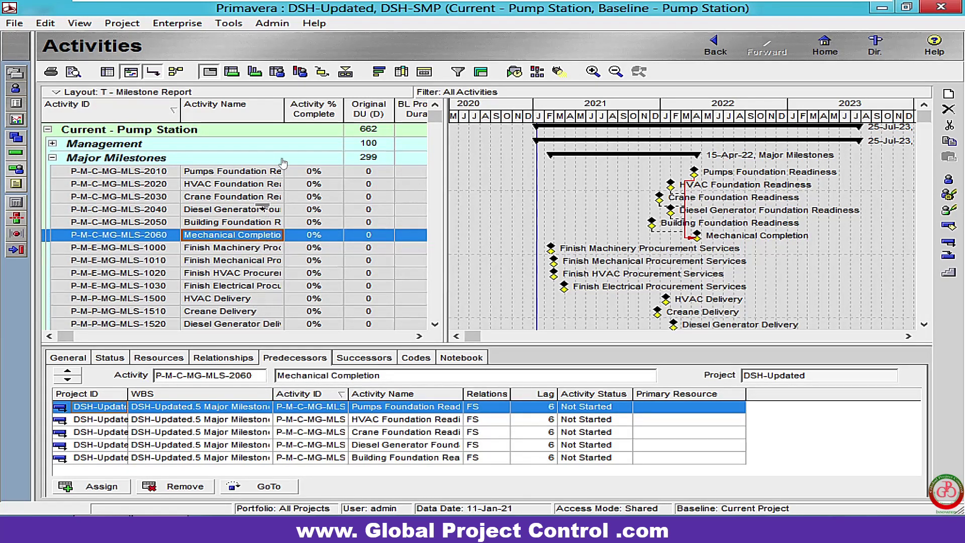
drag(285, 113, 378, 119)
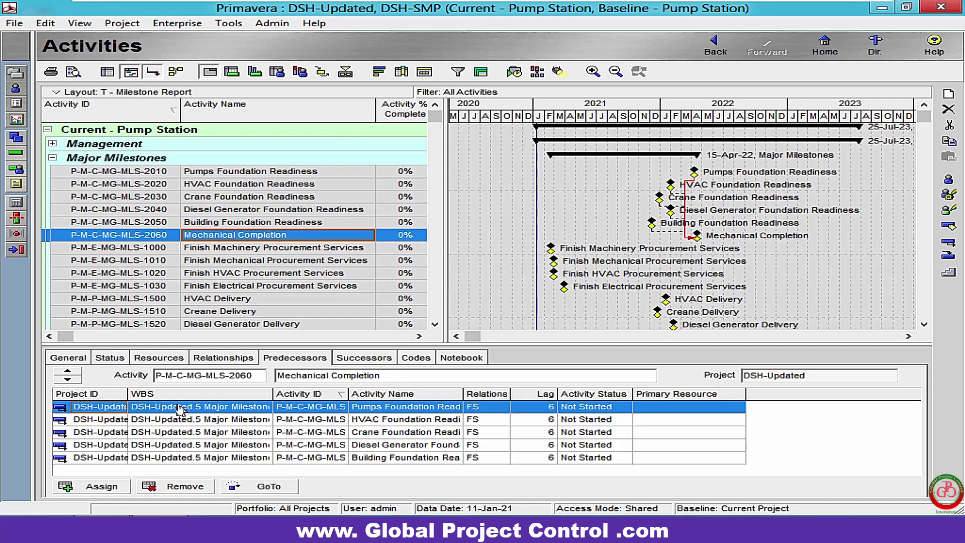
shift+click(187, 458)
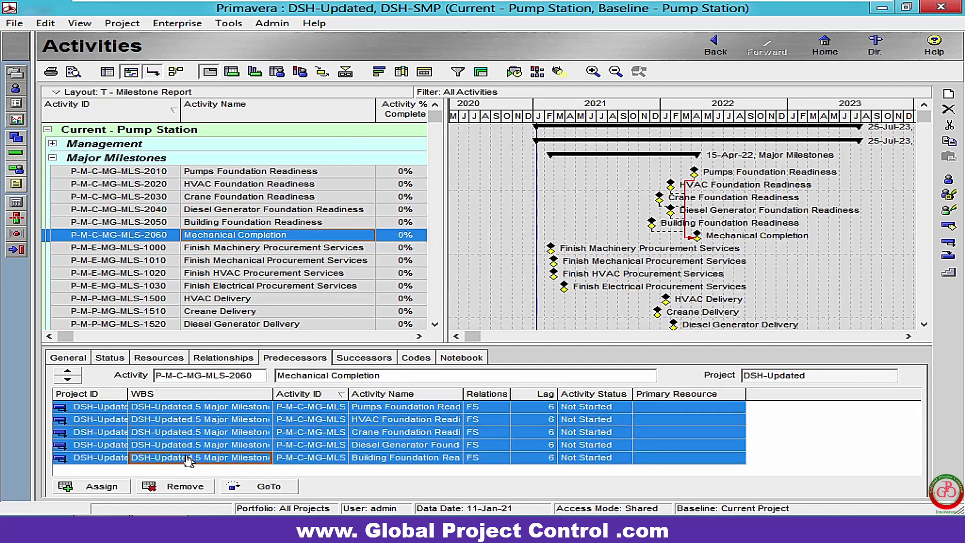
click(177, 485)
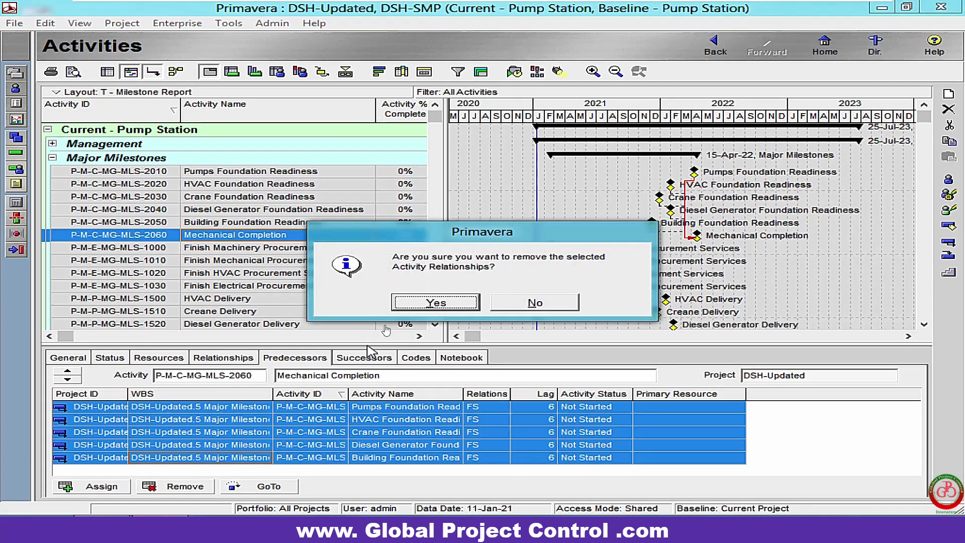
click(433, 302)
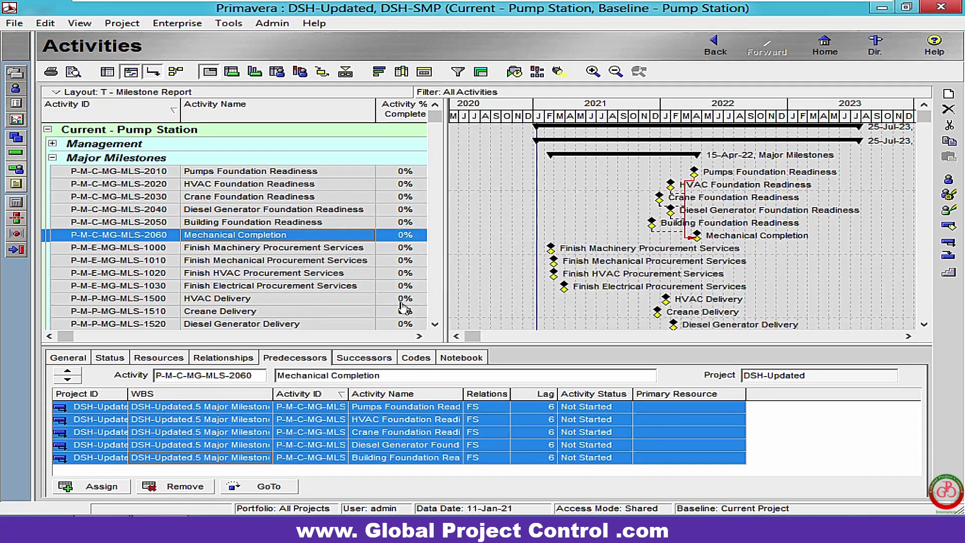
click(273, 249)
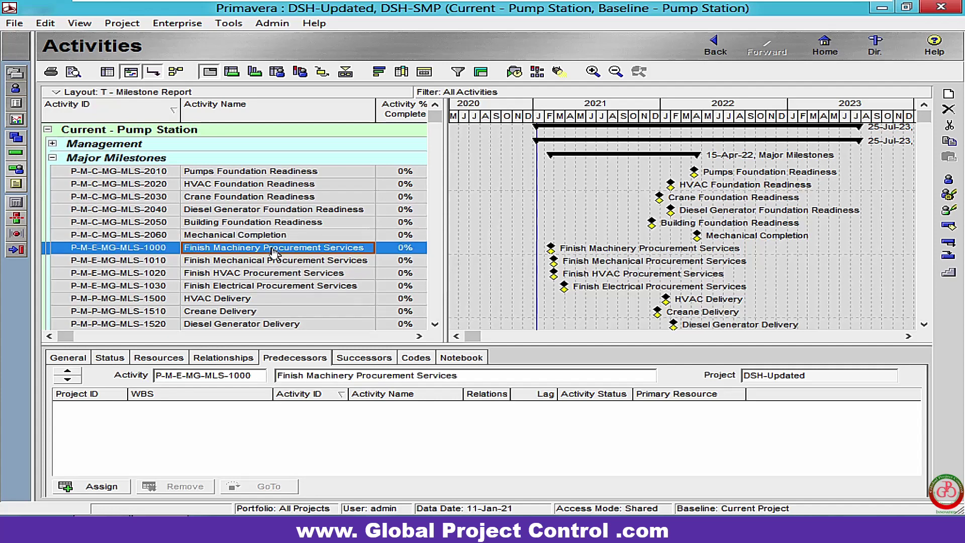
- Examine the predecessors and successors of the HVAC, Pumps and Crane Foundation Readiness milestones in Baseline - Pump Station, with the current project's milestones collapsed
double_click(196, 164)
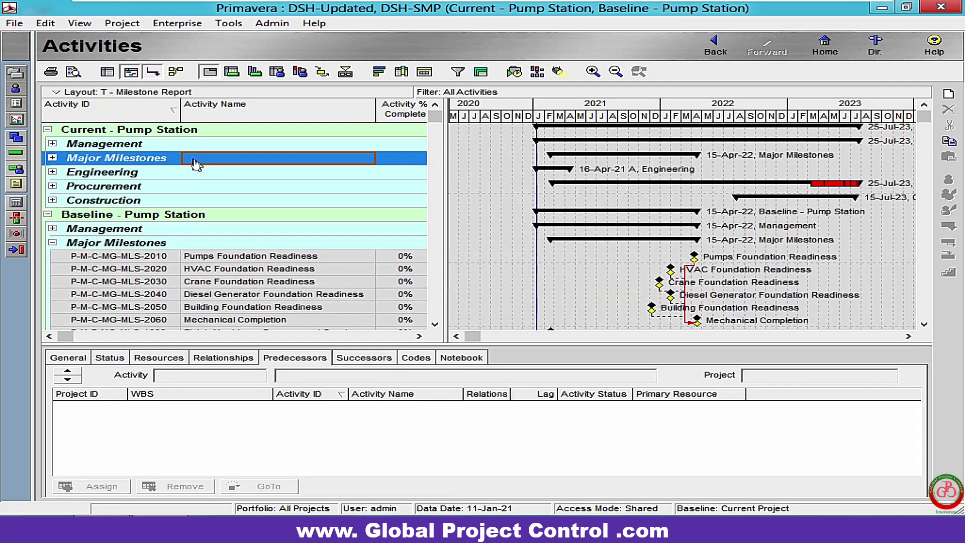
click(236, 271)
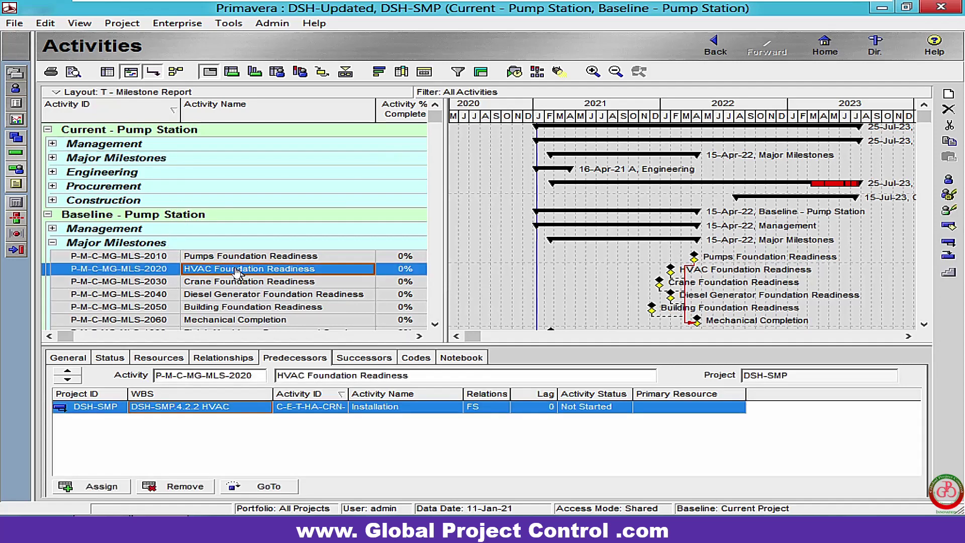
click(244, 357)
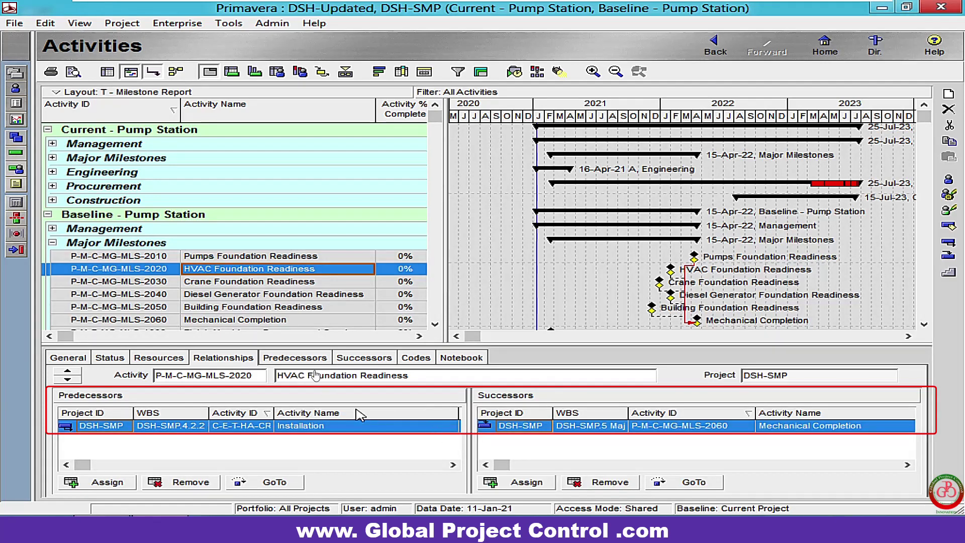
click(230, 258)
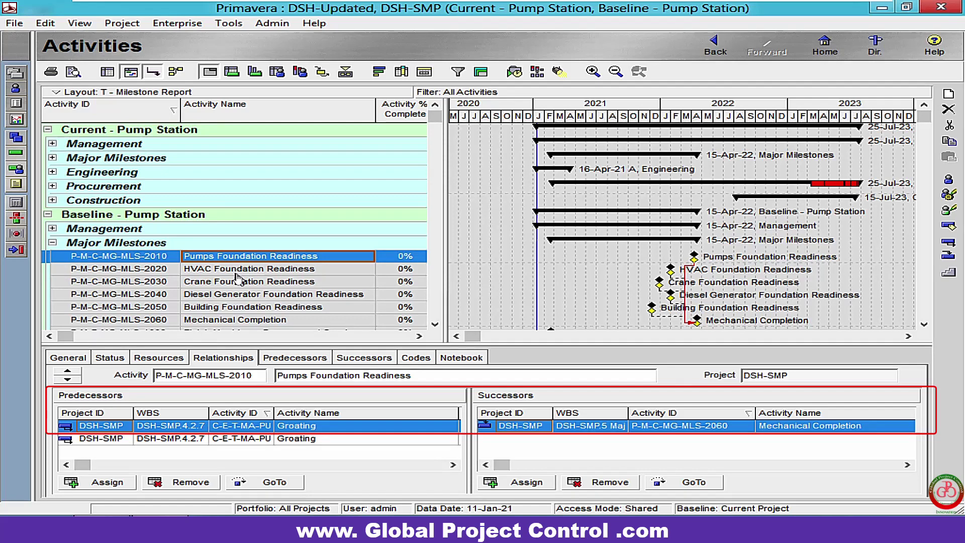
click(233, 284)
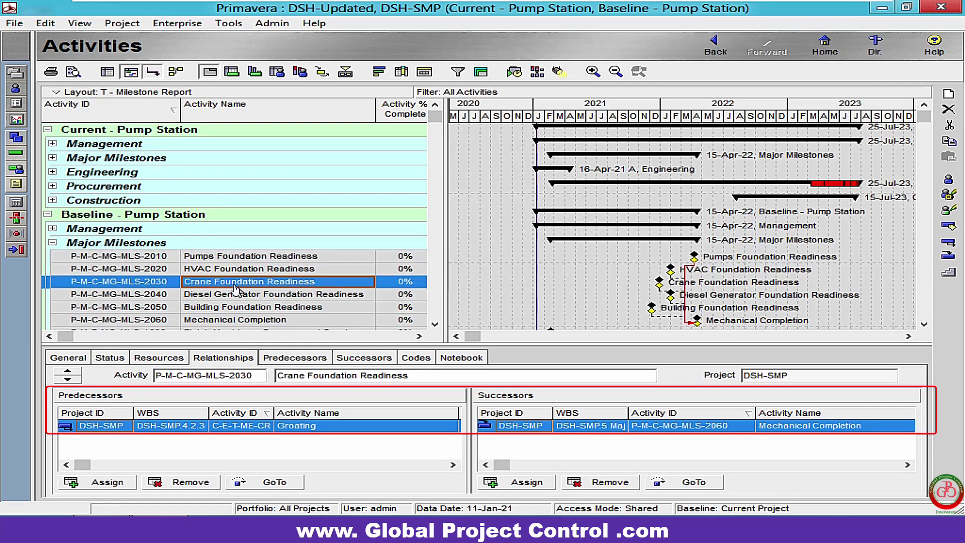
scroll(233, 285, down, 2)
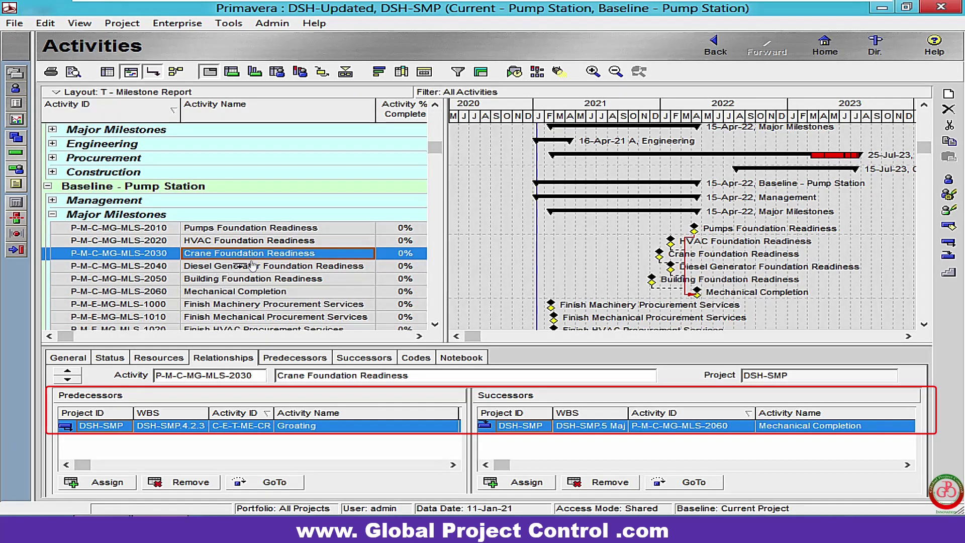
scroll(252, 272, up, 2)
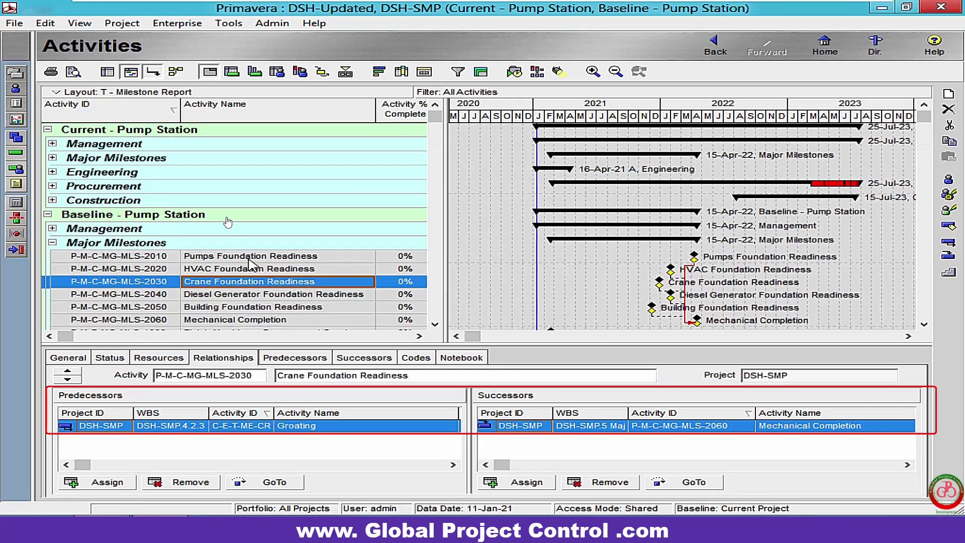
double_click(178, 247)
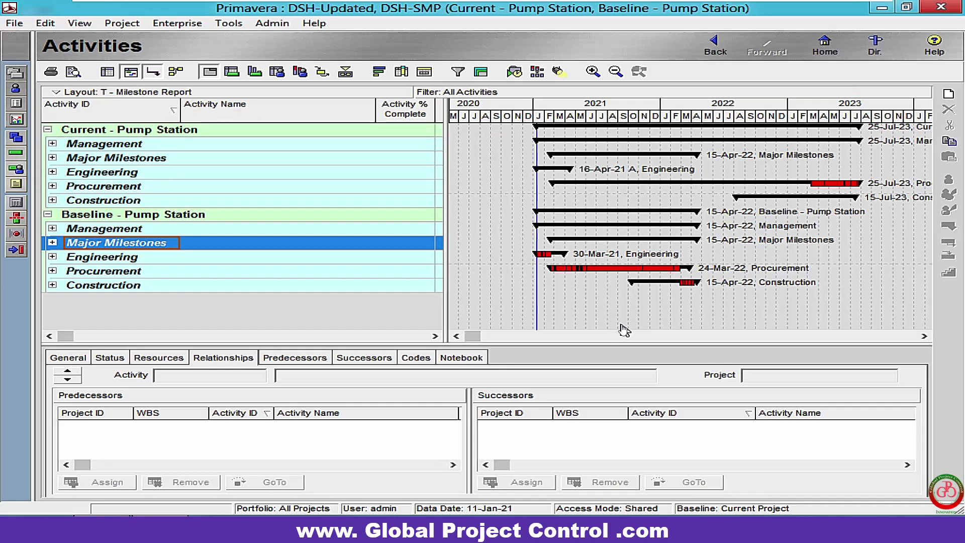
- Return to the project list, and check the relationships of Building Foundation Readiness in the current project's Major Milestones
click(18, 76)
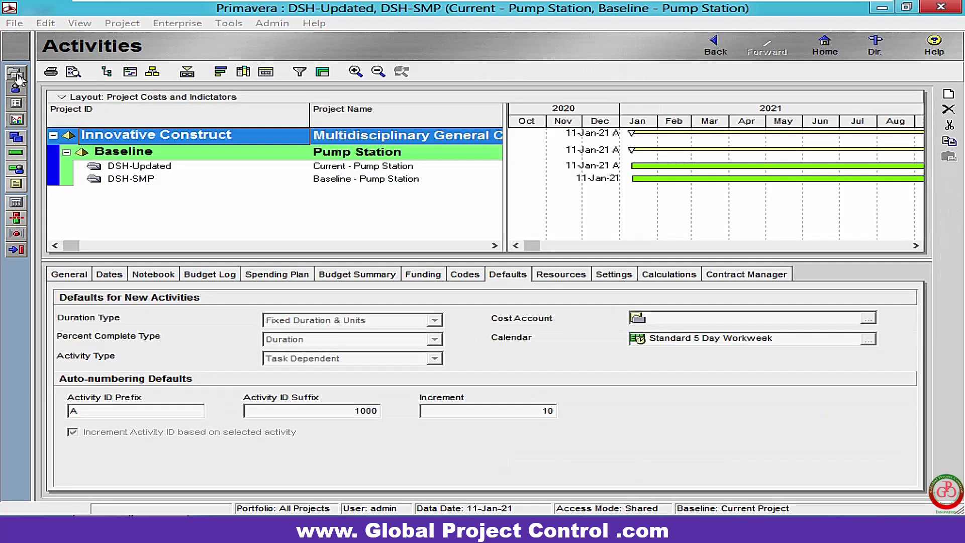
click(161, 171)
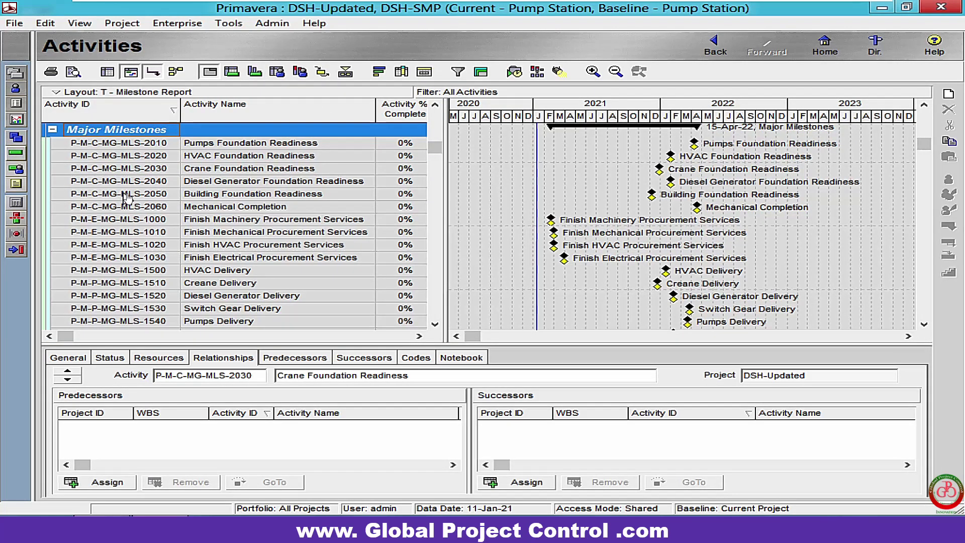
click(130, 198)
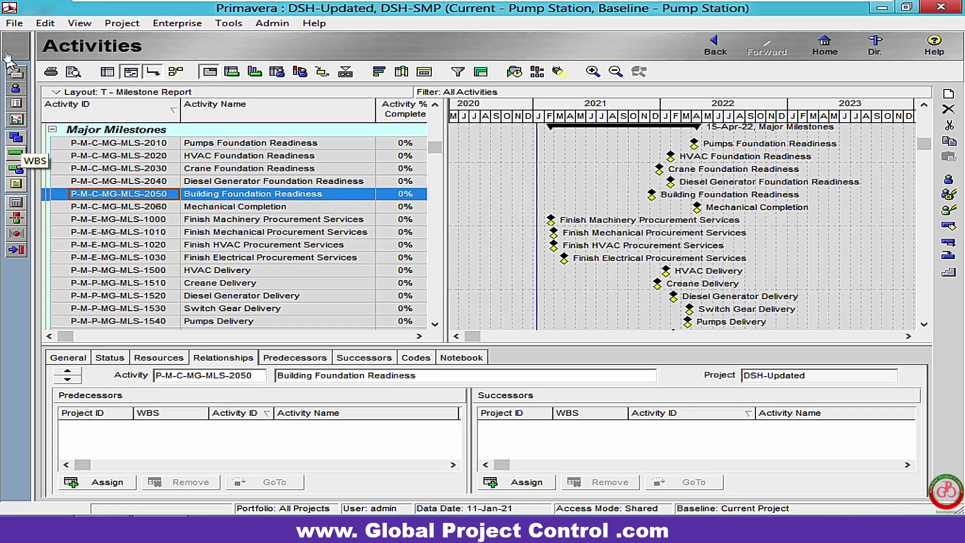
- Open only the DSH-SMP project from the project list
click(15, 73)
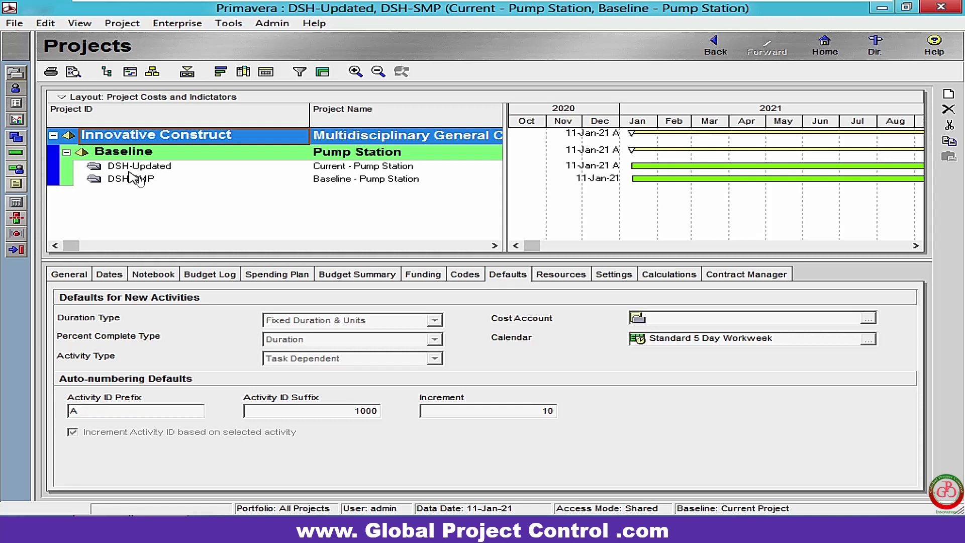
click(142, 182)
right_click(141, 179)
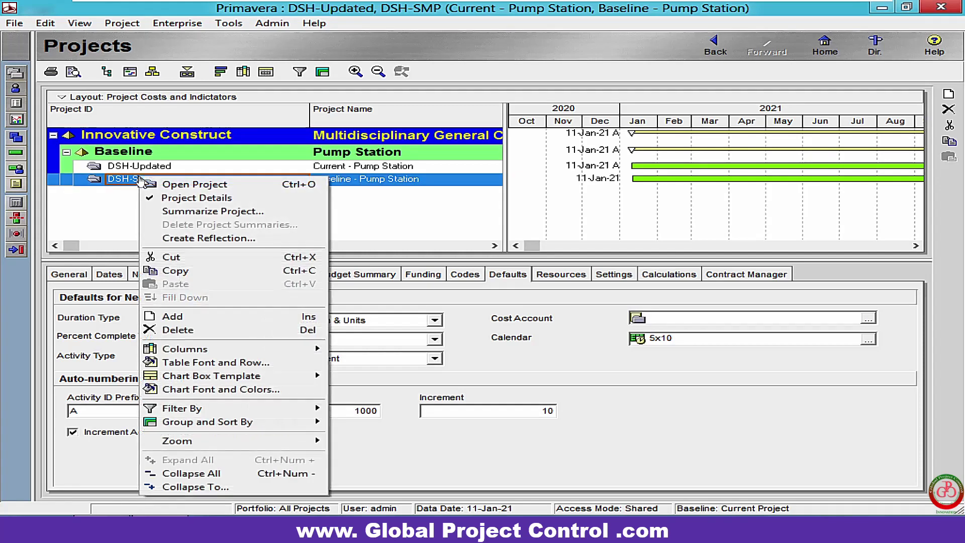
click(148, 185)
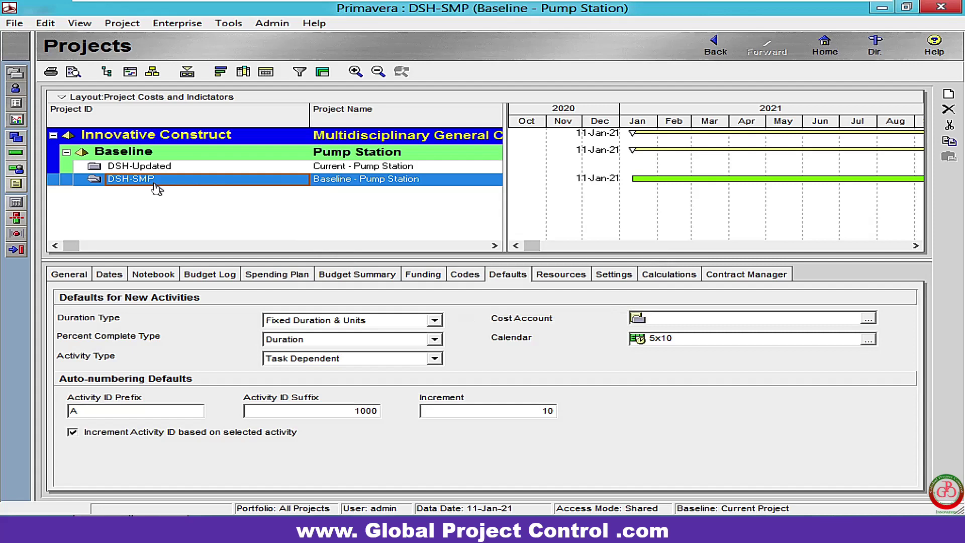
- Convert the DSH-Updated project to a new baseline of the open DSH-SMP project
click(122, 23)
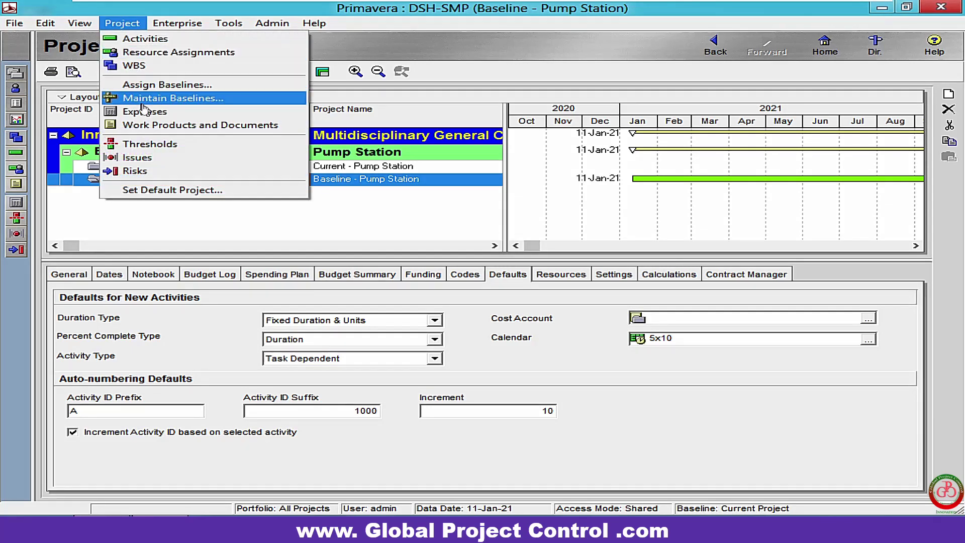
click(144, 103)
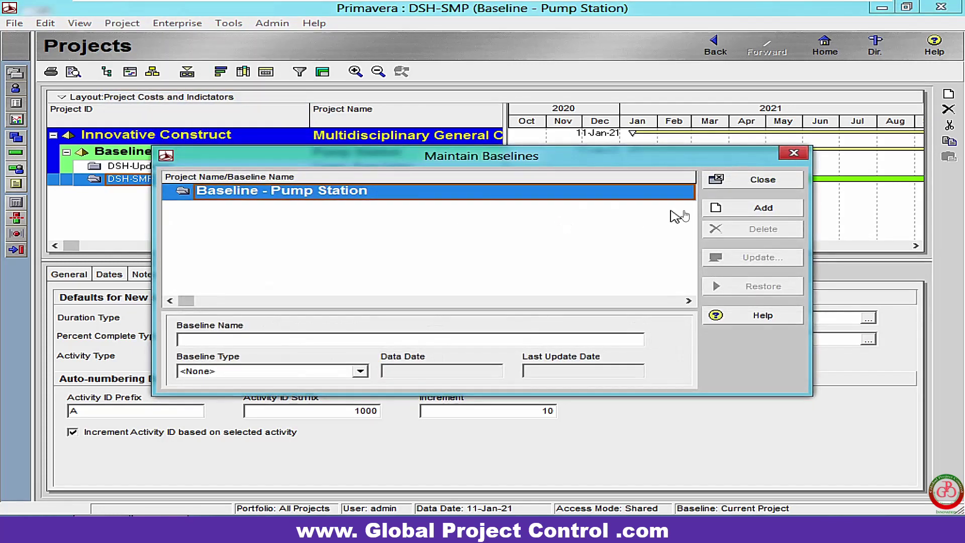
click(721, 215)
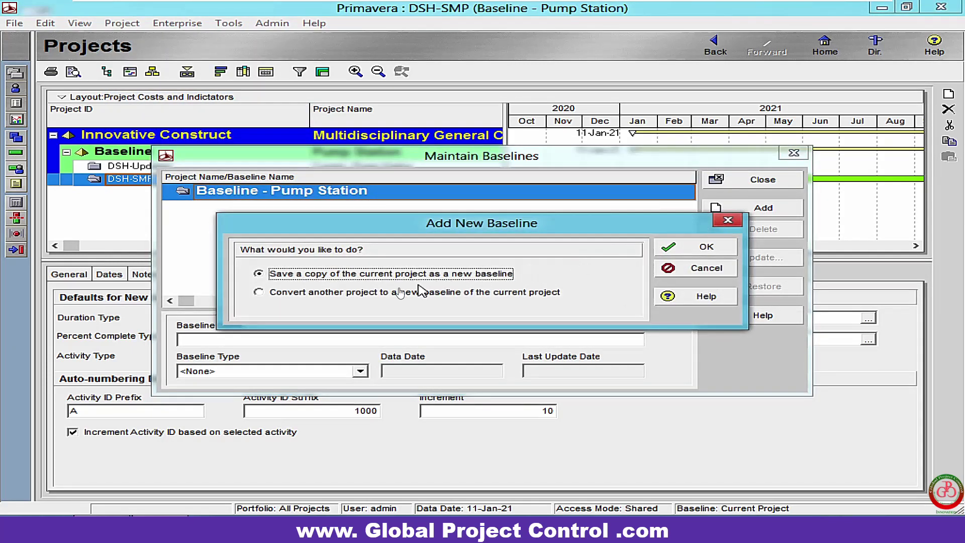
click(329, 292)
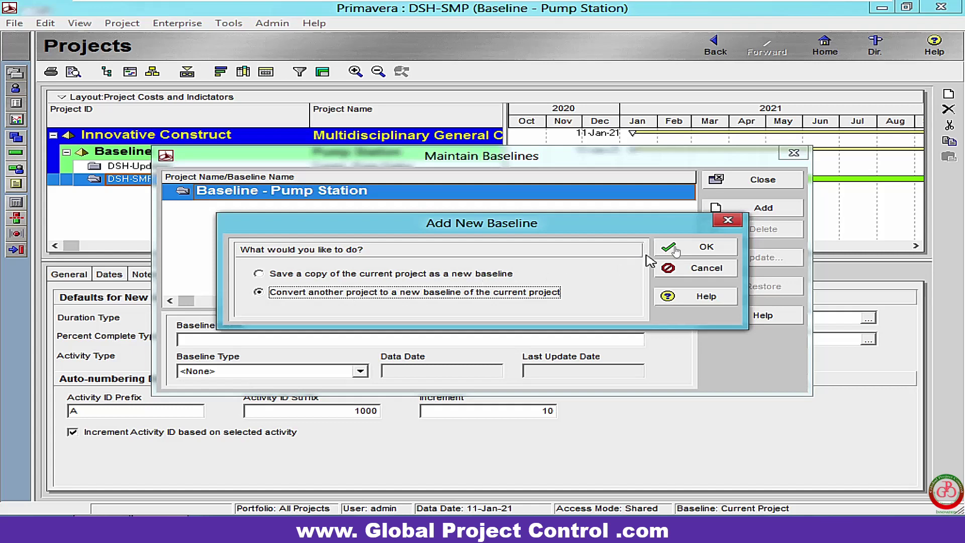
click(702, 248)
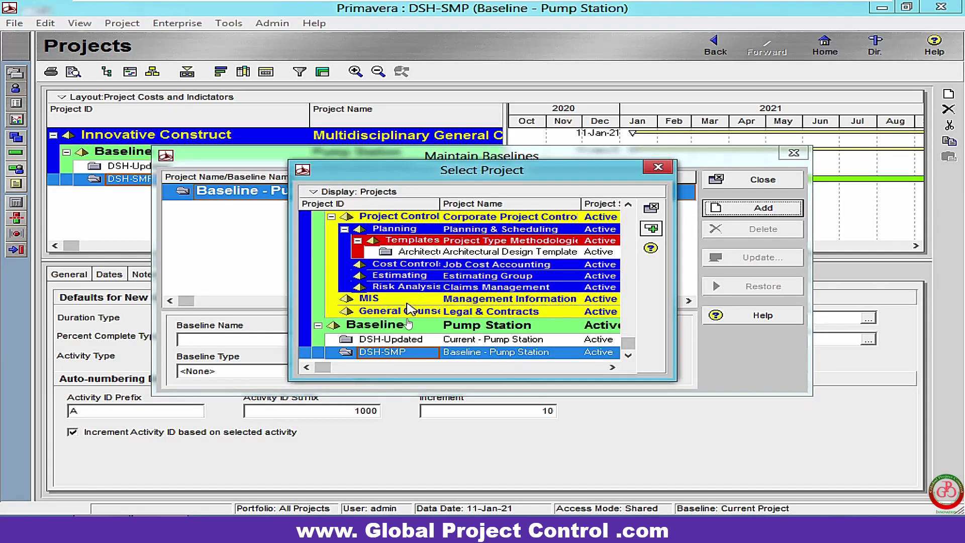
click(412, 342)
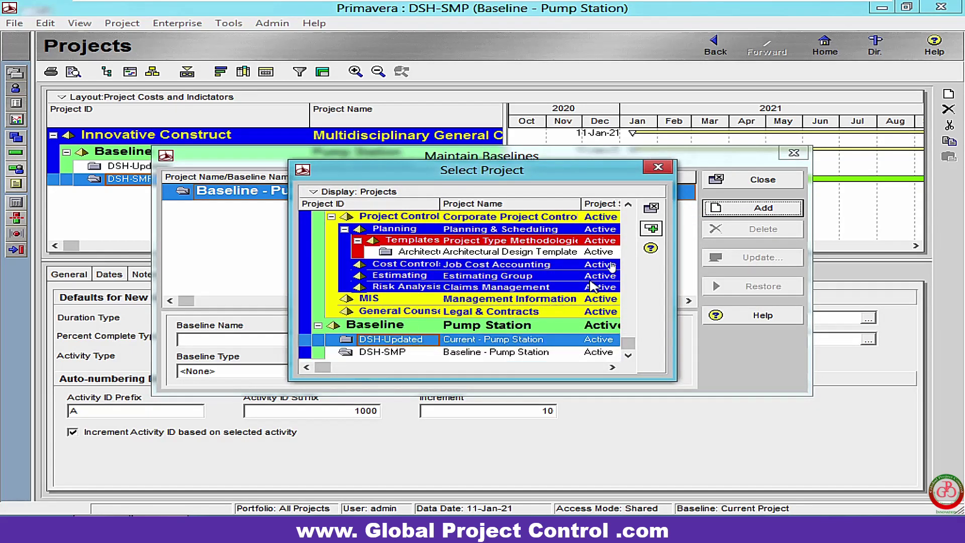
click(650, 227)
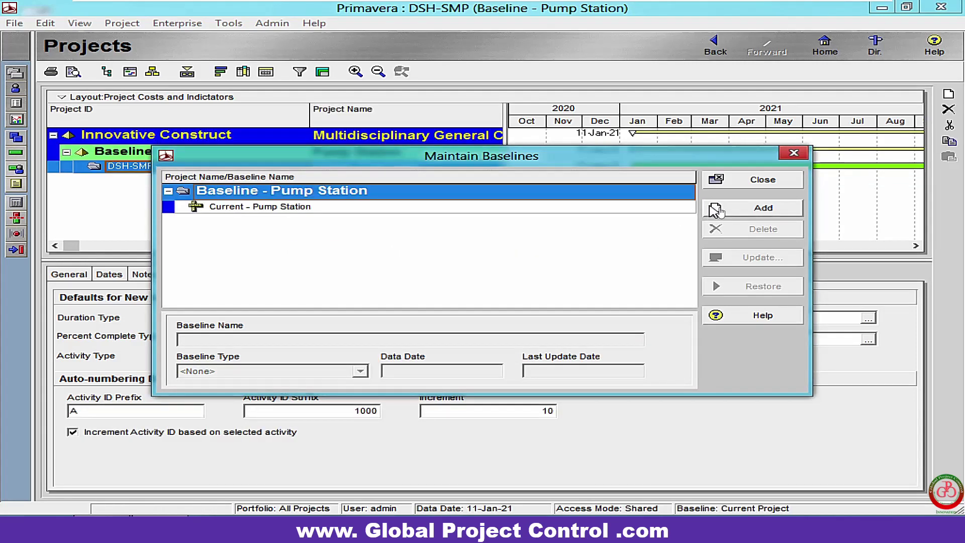
click(740, 189)
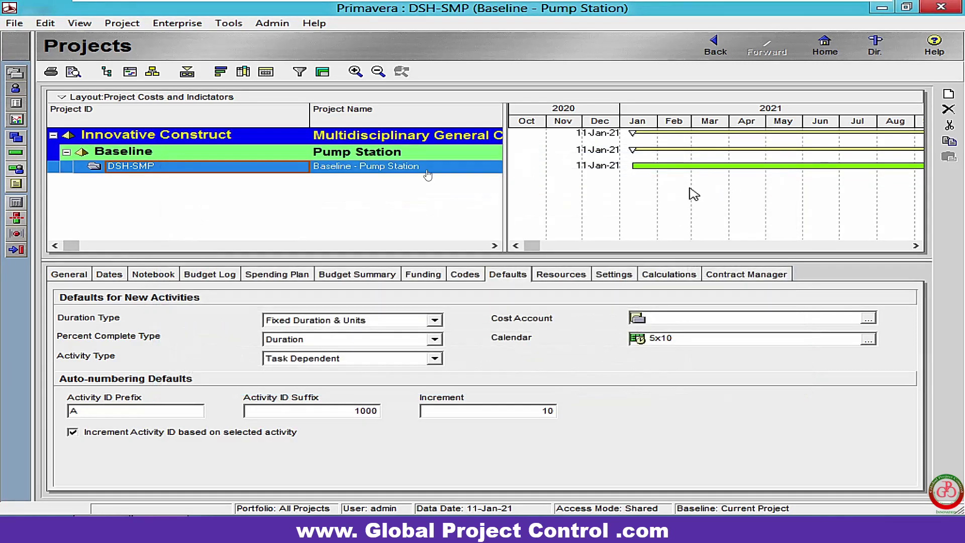
- Assign Current - Pump Station as both the project baseline and the primary user baseline of Baseline - Pump Station
click(106, 21)
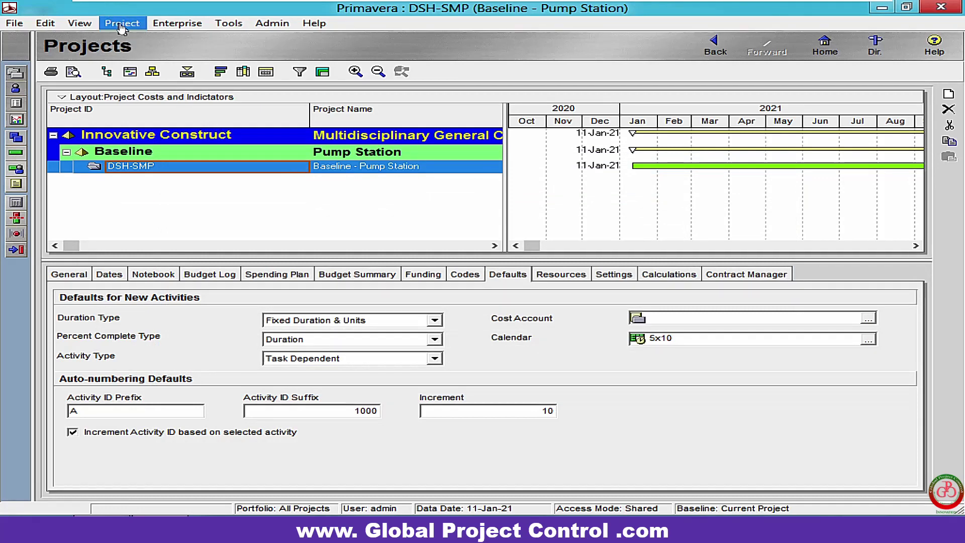
click(153, 85)
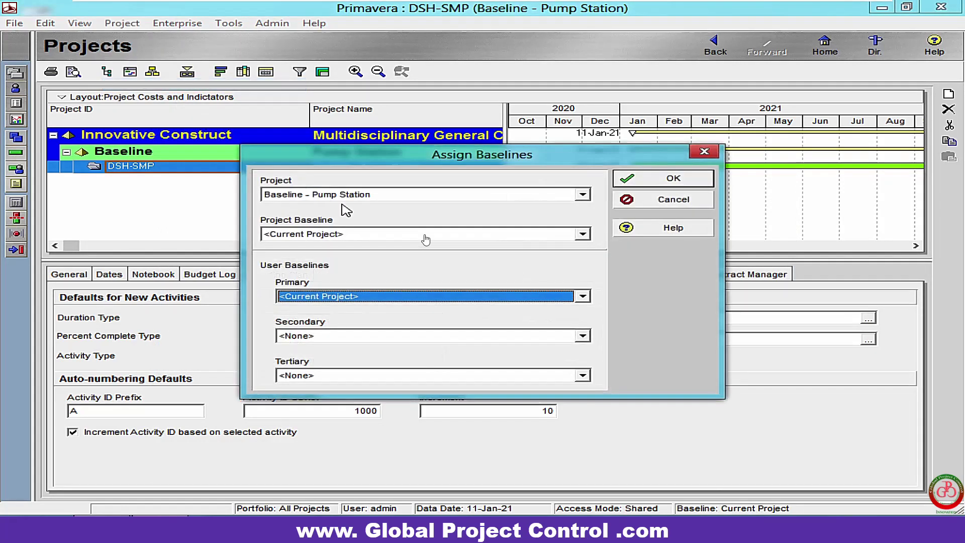
click(425, 234)
click(424, 257)
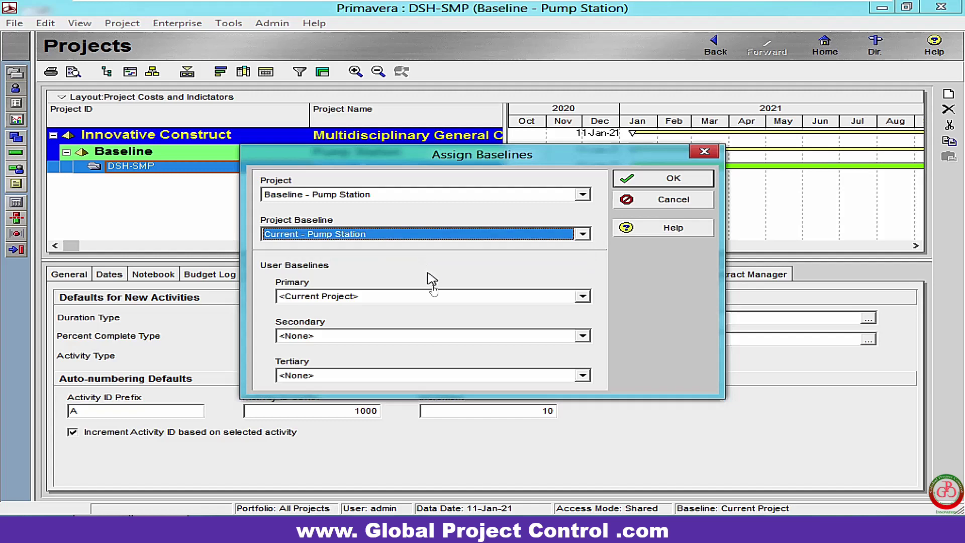
click(438, 305)
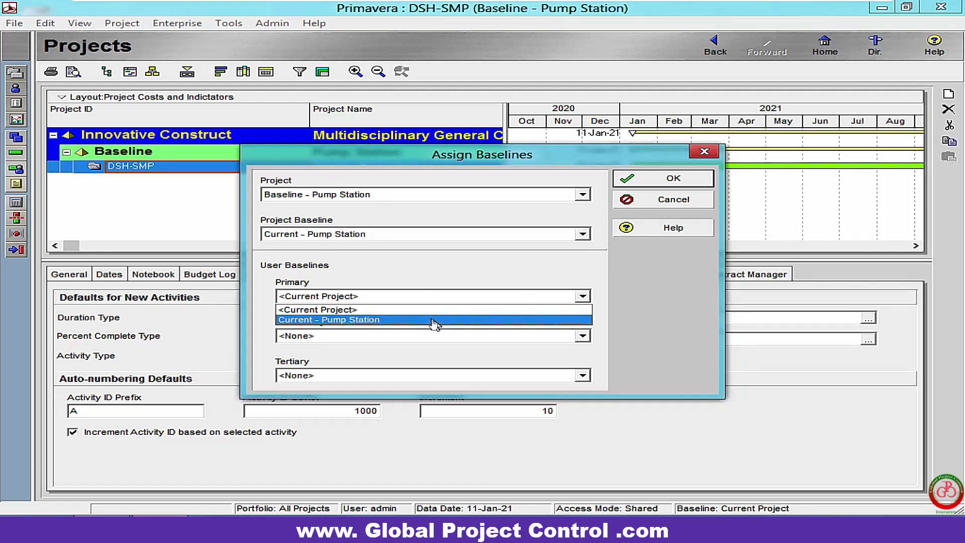
click(437, 322)
click(642, 181)
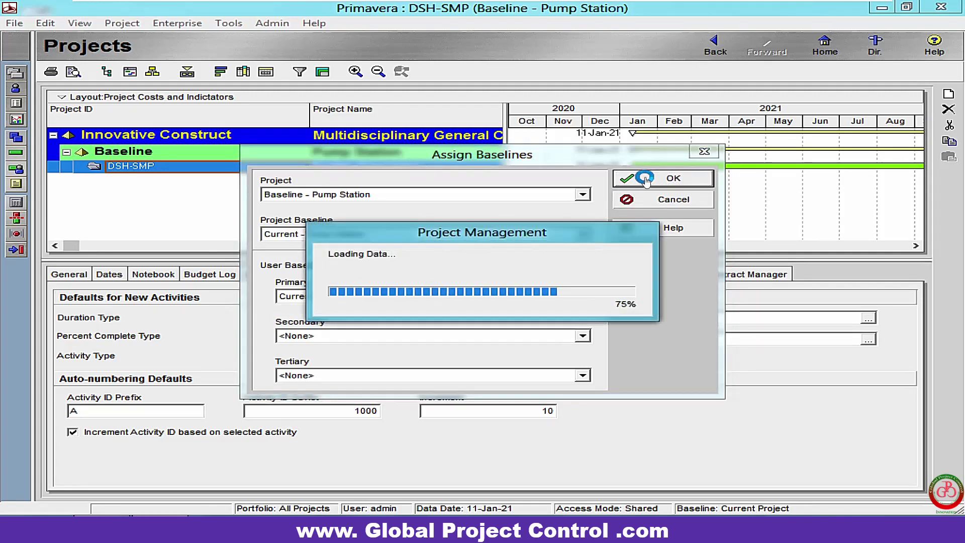
- Start an update of the Current - Pump Station baseline and accept update options that include only Relationships for activity data
click(111, 24)
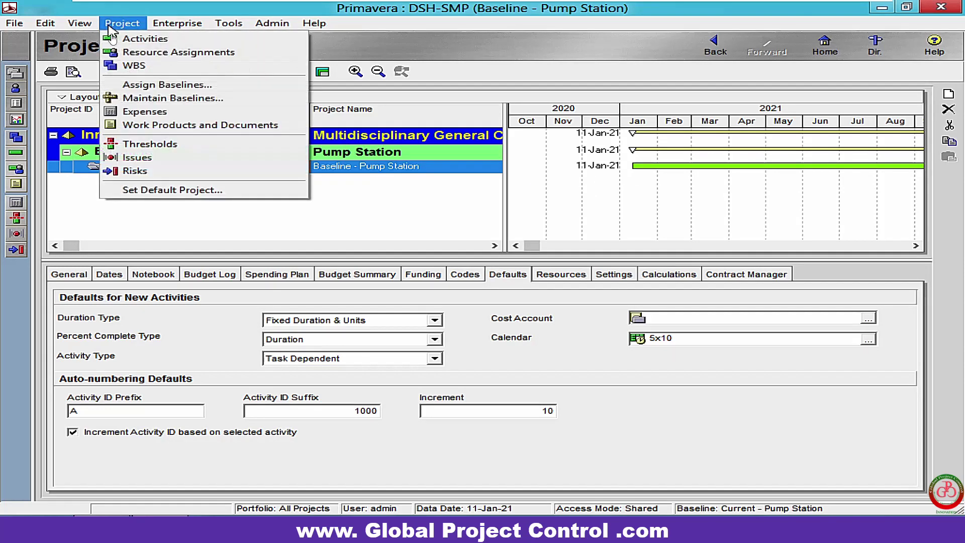
click(120, 97)
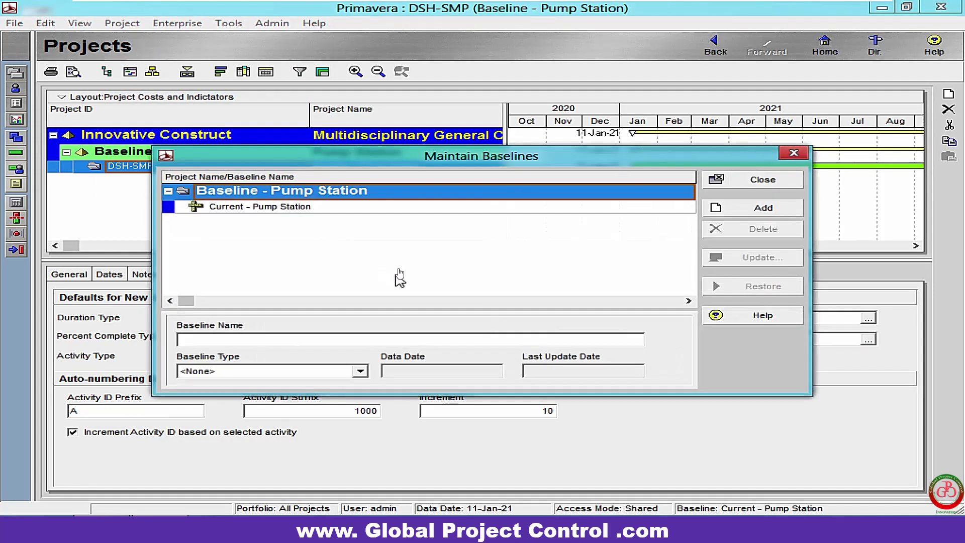
click(372, 210)
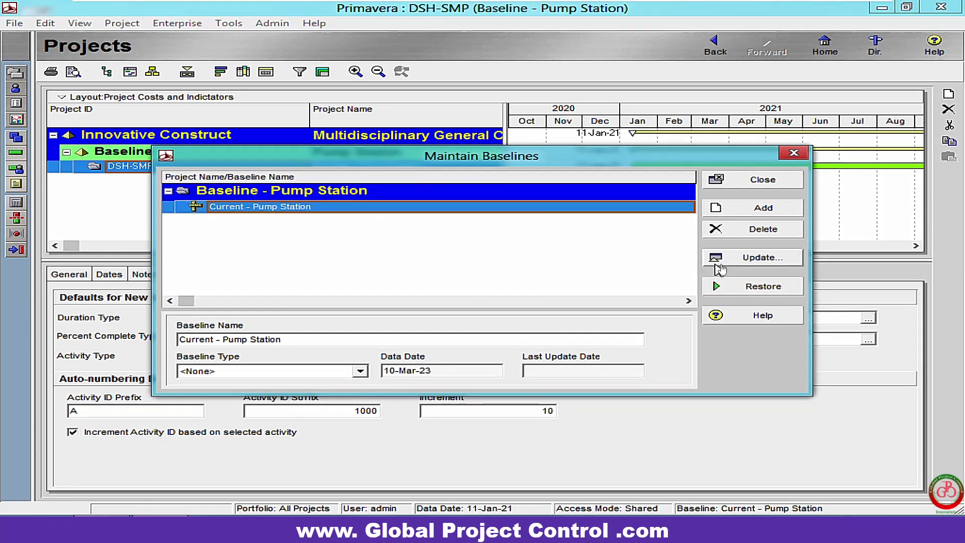
click(736, 258)
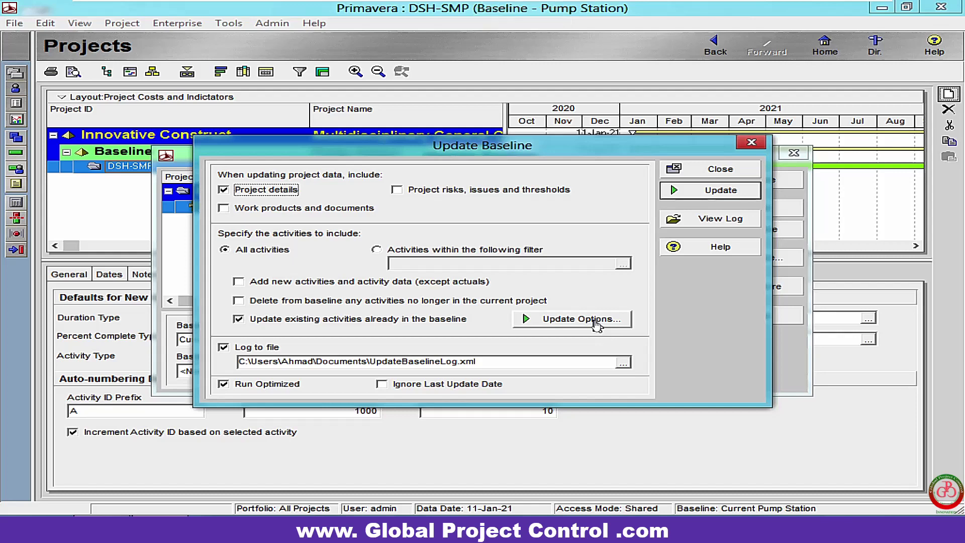
click(596, 322)
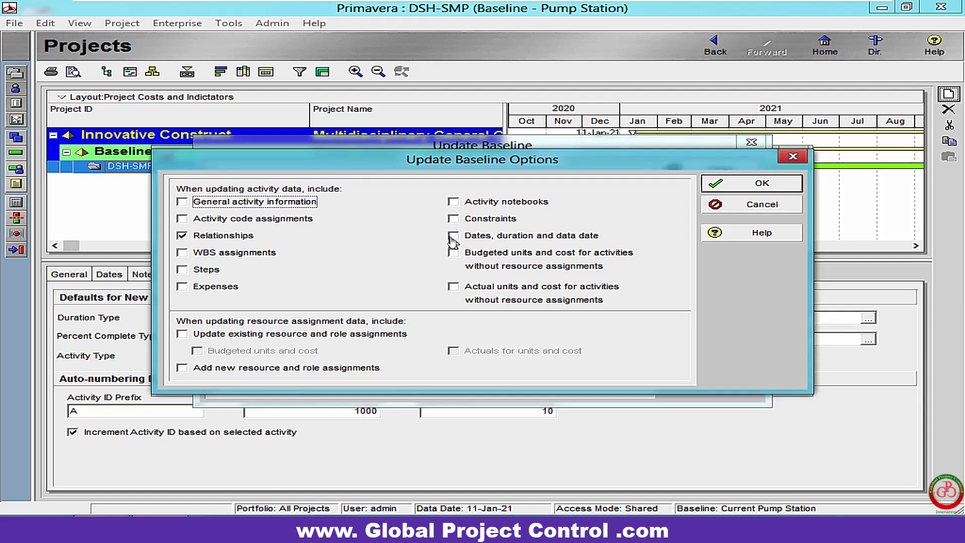
click(720, 191)
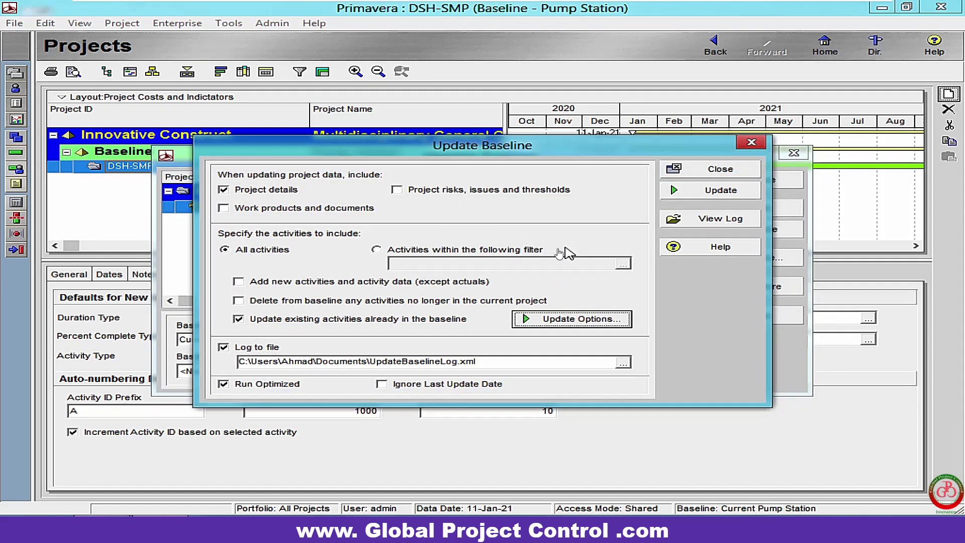
- Limit the update to activities within a filter and set the user-defined (Untitled Filter) to WBS is under DSH-SMP.5, Major Milestones
click(528, 250)
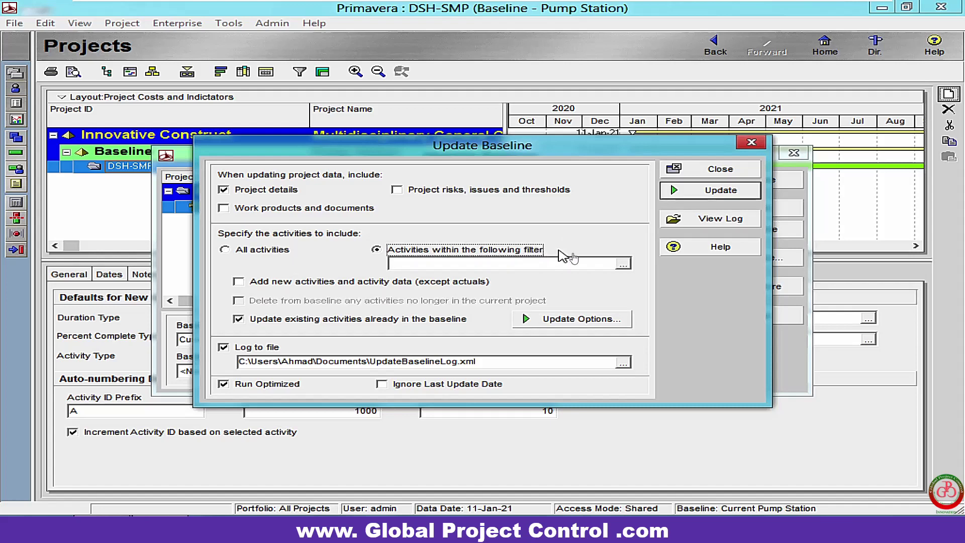
click(623, 264)
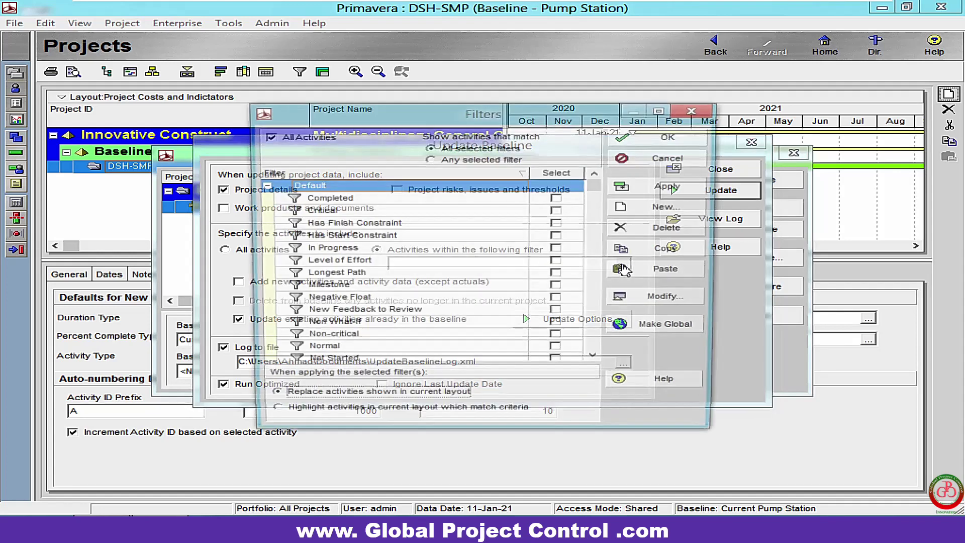
click(261, 186)
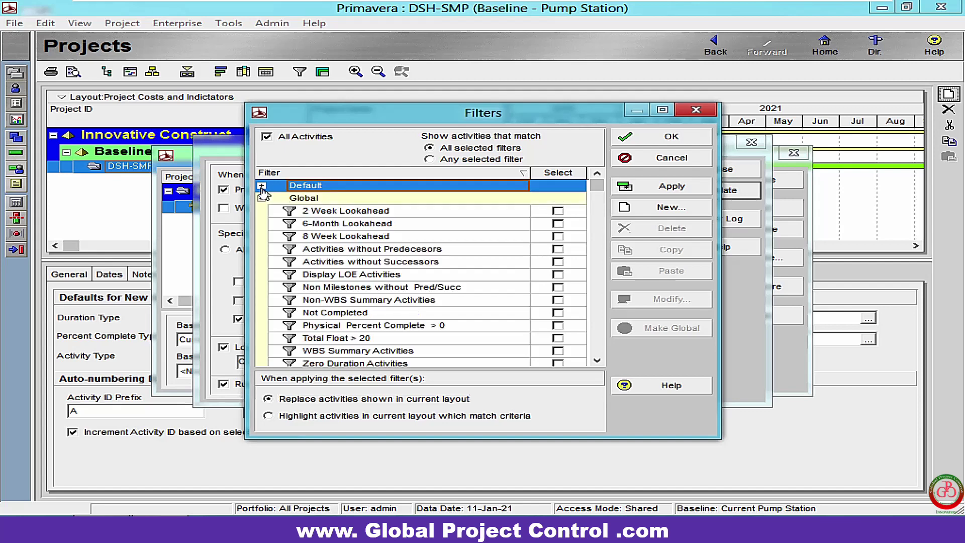
double_click(303, 198)
click(324, 226)
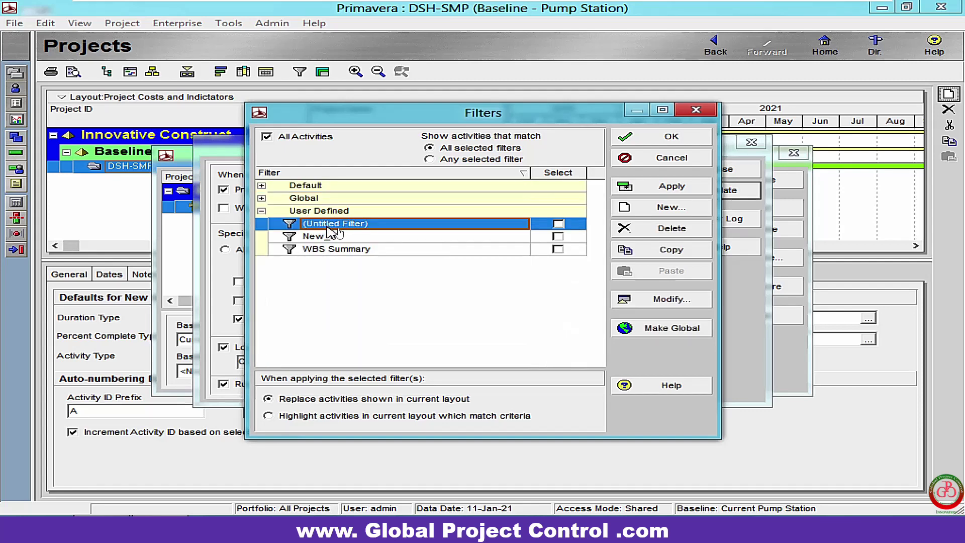
click(674, 304)
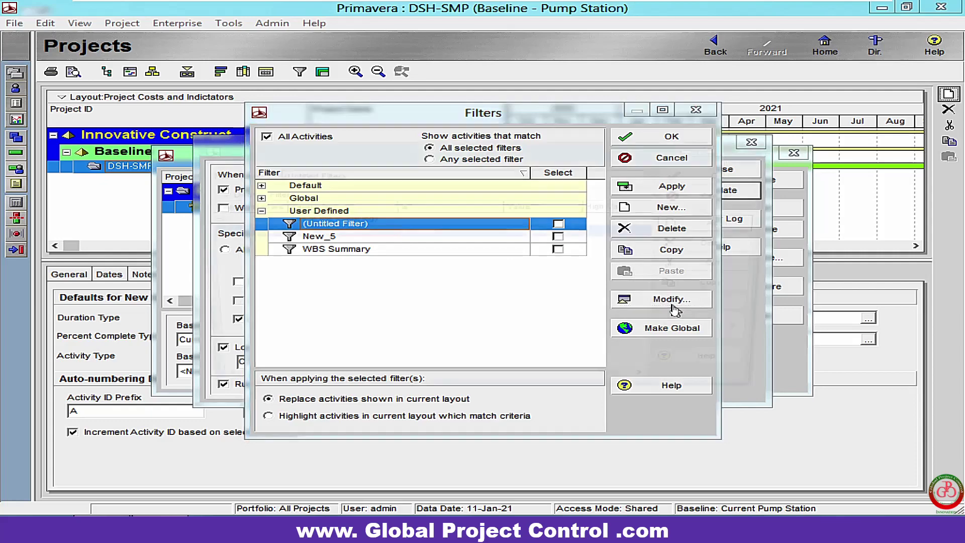
click(532, 232)
click(578, 232)
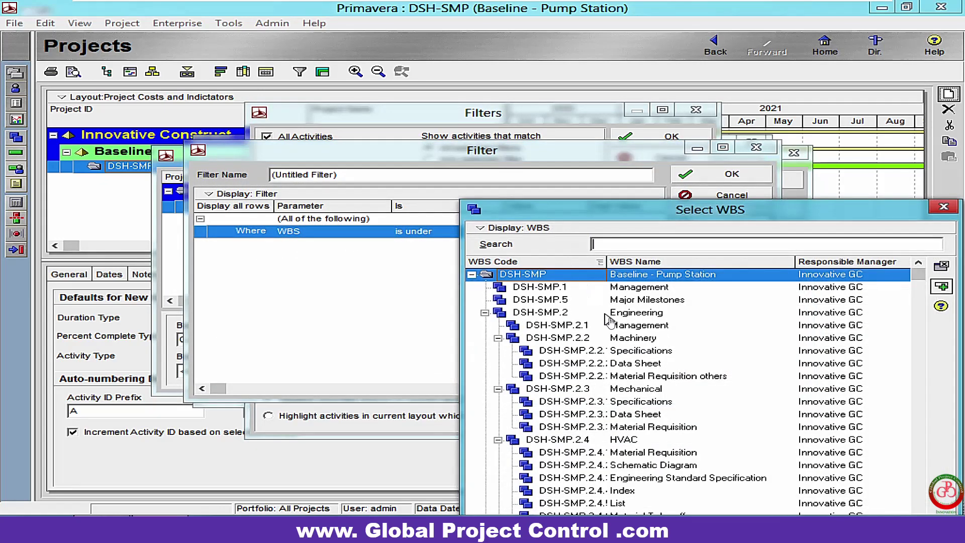
double_click(628, 300)
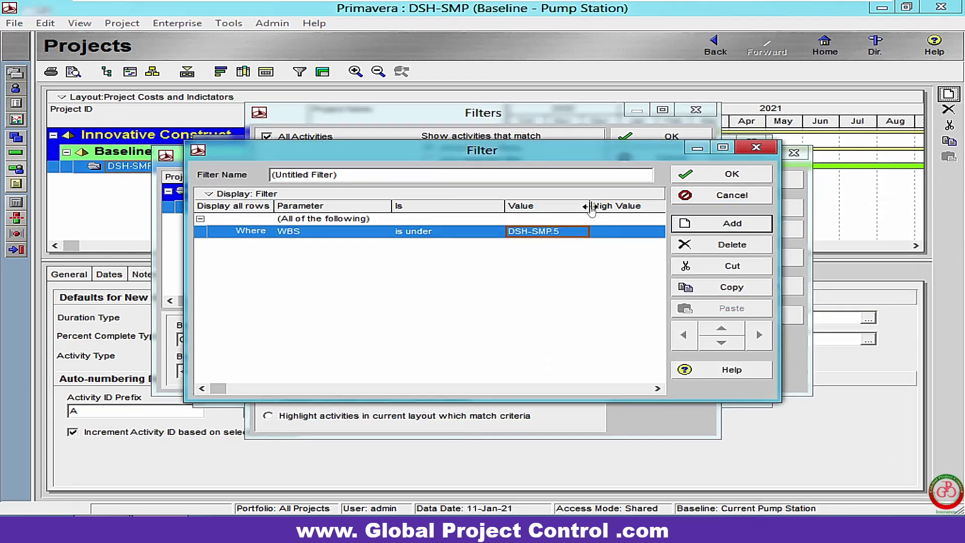
drag(598, 207, 601, 211)
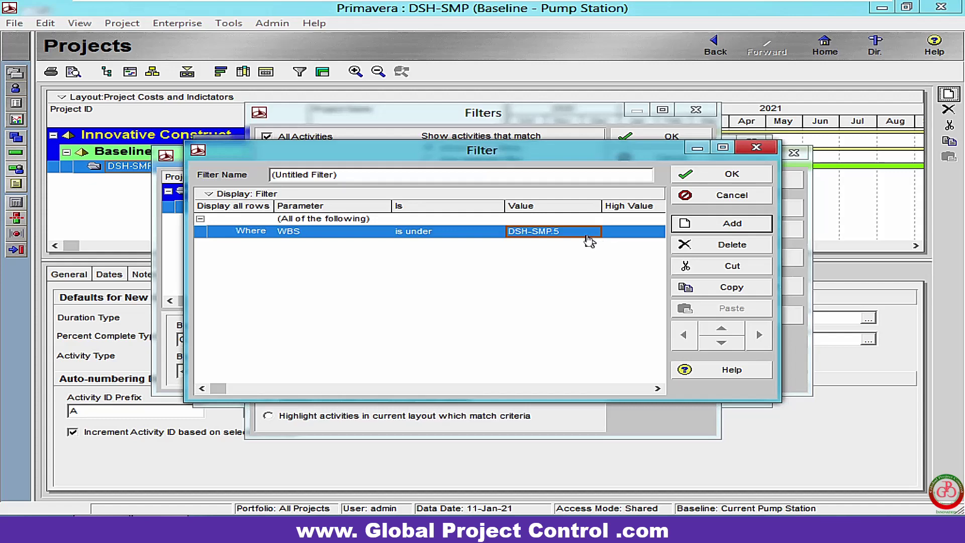
click(726, 173)
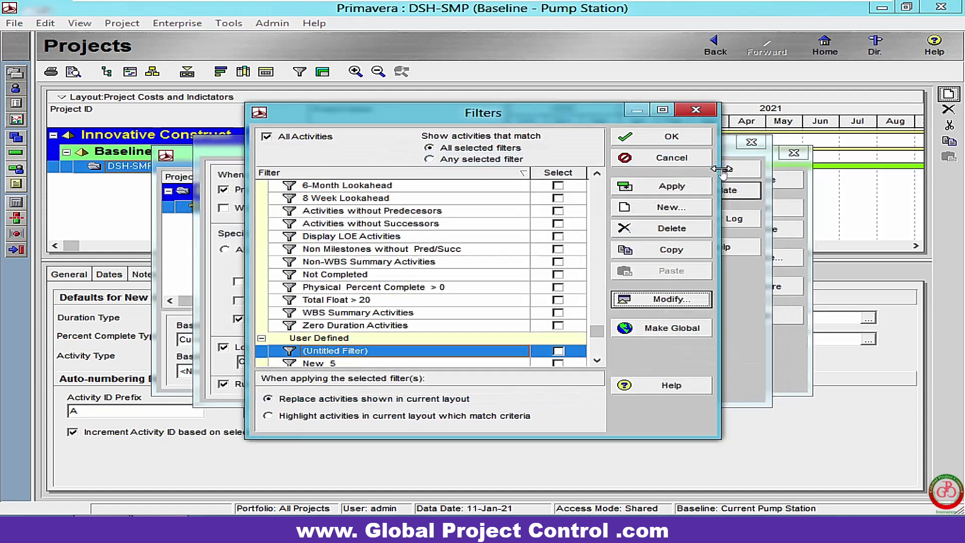
- Select (Untitled Filter) for the baseline update, recheck its WBS criterion and accept the filter selection
click(558, 350)
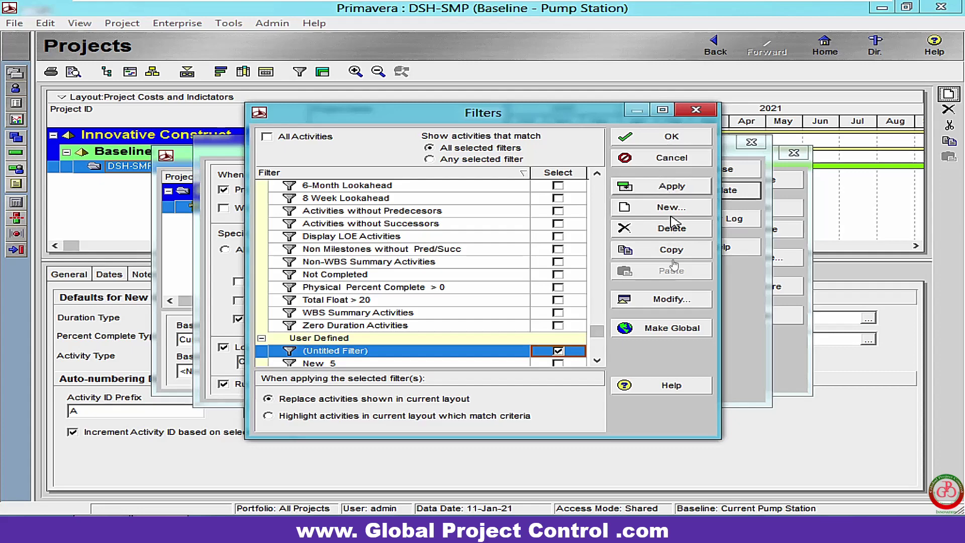
click(673, 299)
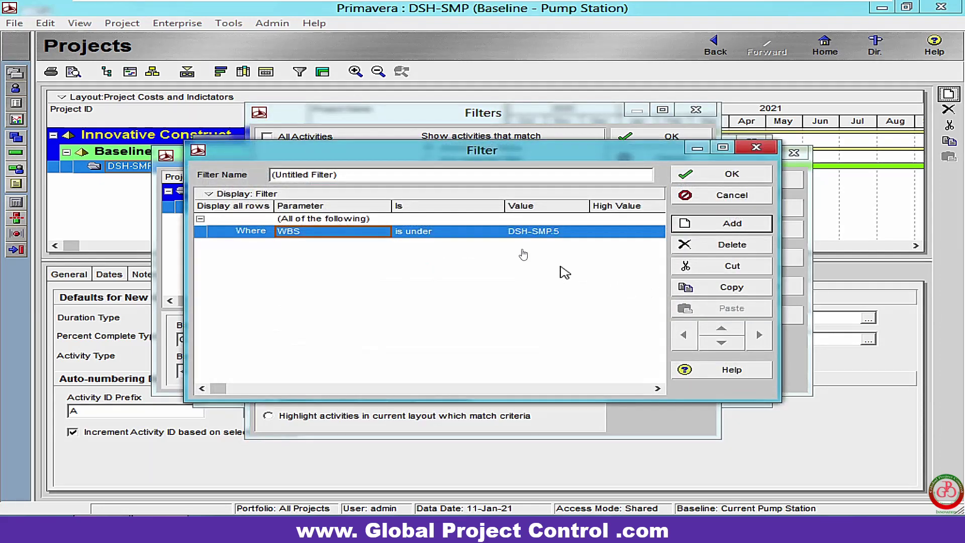
click(703, 172)
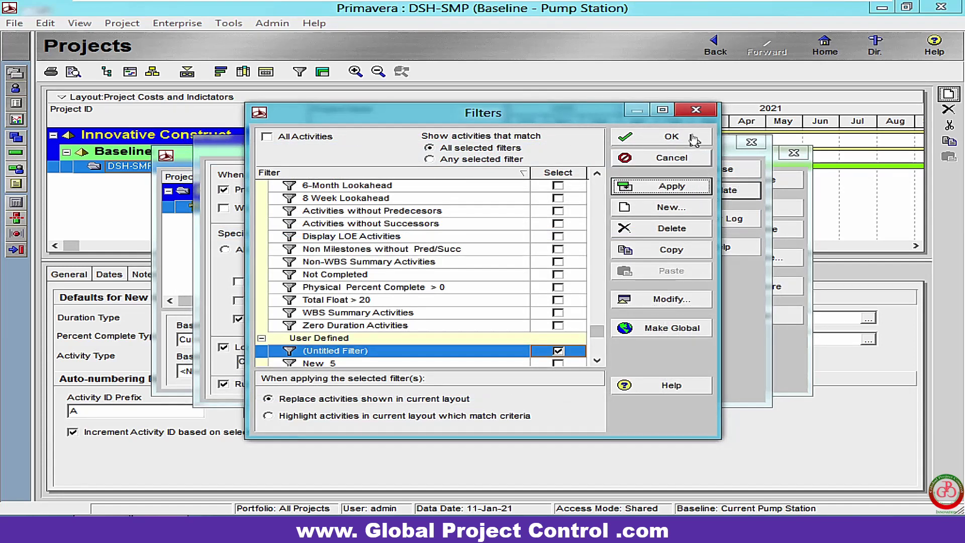
click(696, 136)
- Run the baseline update with the chosen filter and options, and close the baseline maintenance
click(706, 191)
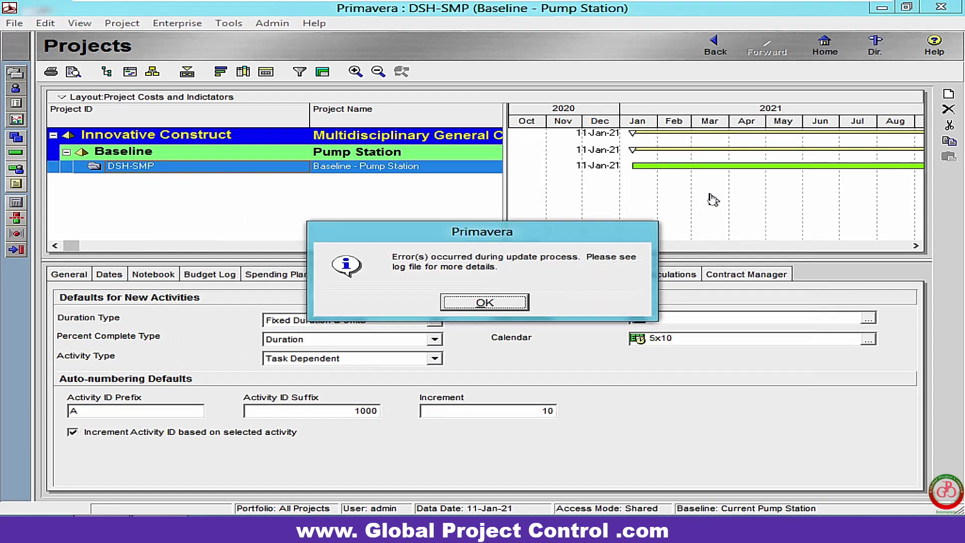
click(513, 311)
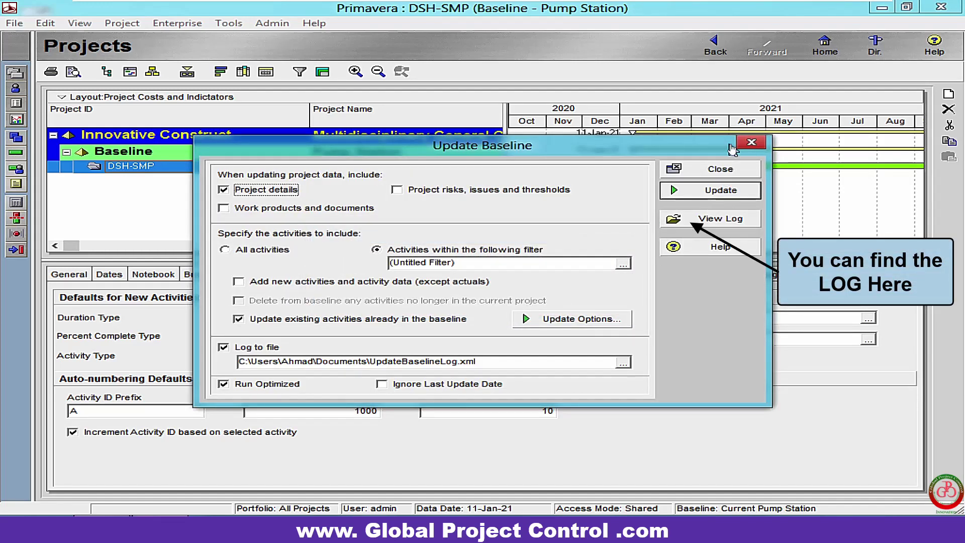
click(731, 170)
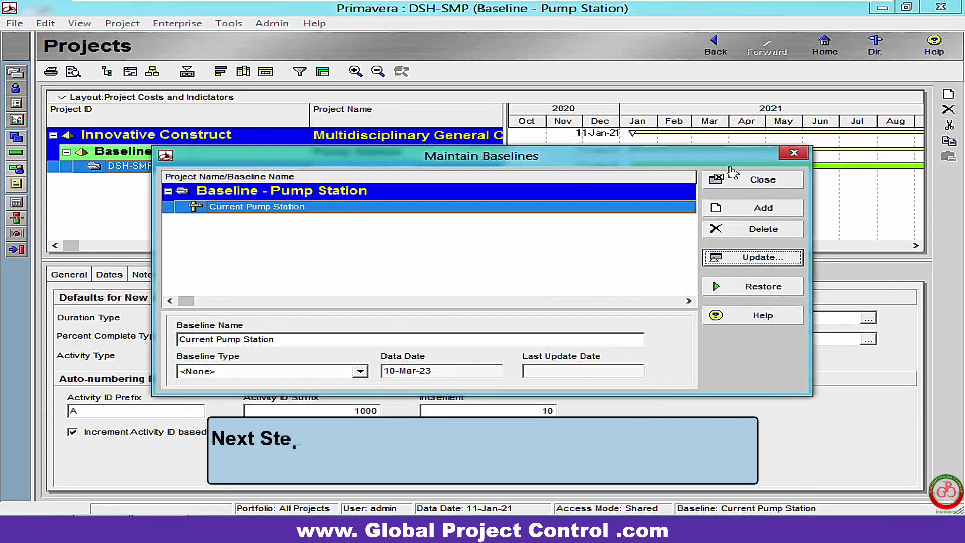
click(736, 179)
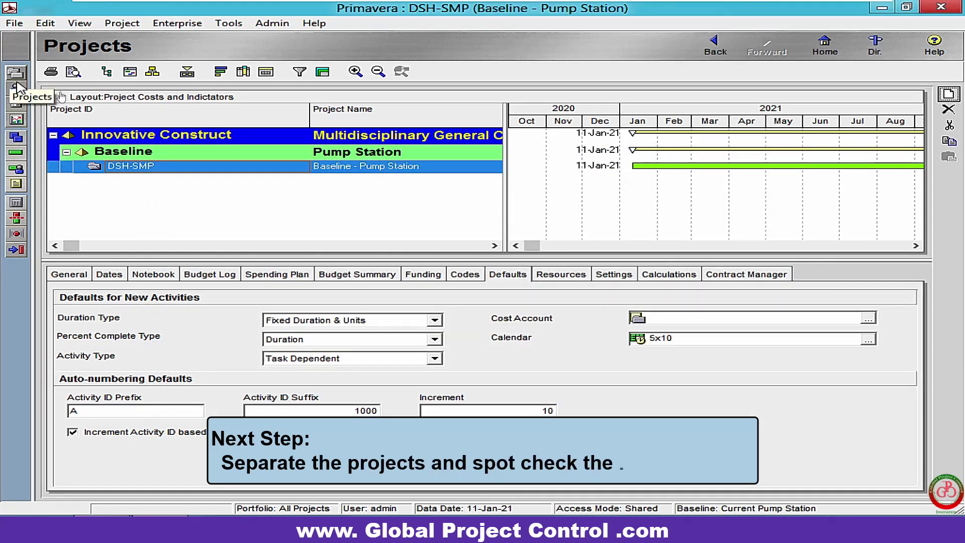
- Assign <Current Project> as both the project baseline and the primary user baseline of Baseline - Pump Station
click(131, 23)
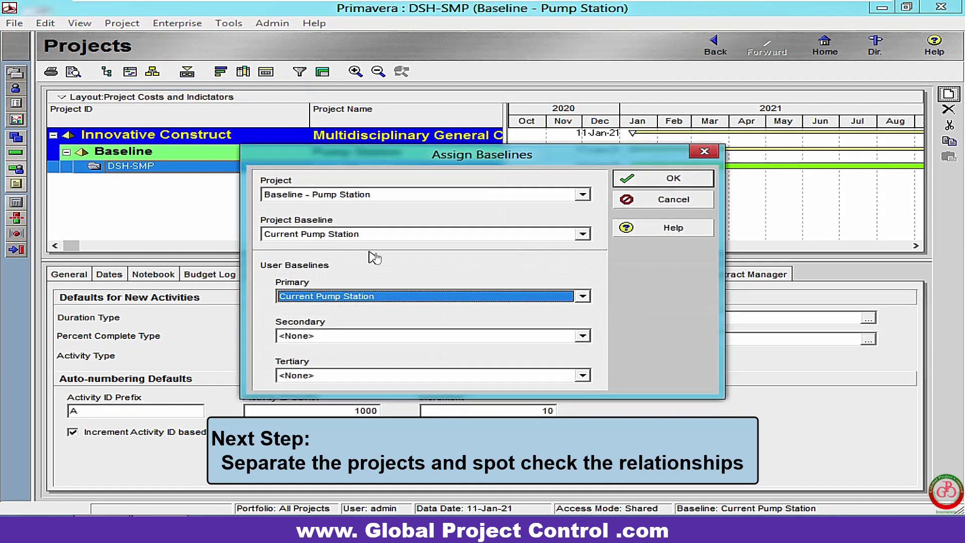
click(374, 236)
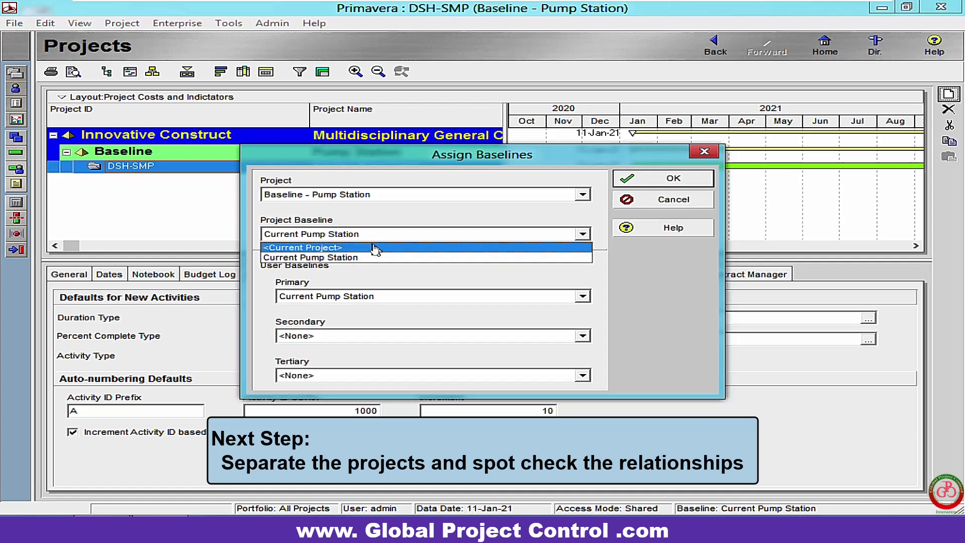
click(375, 247)
click(386, 300)
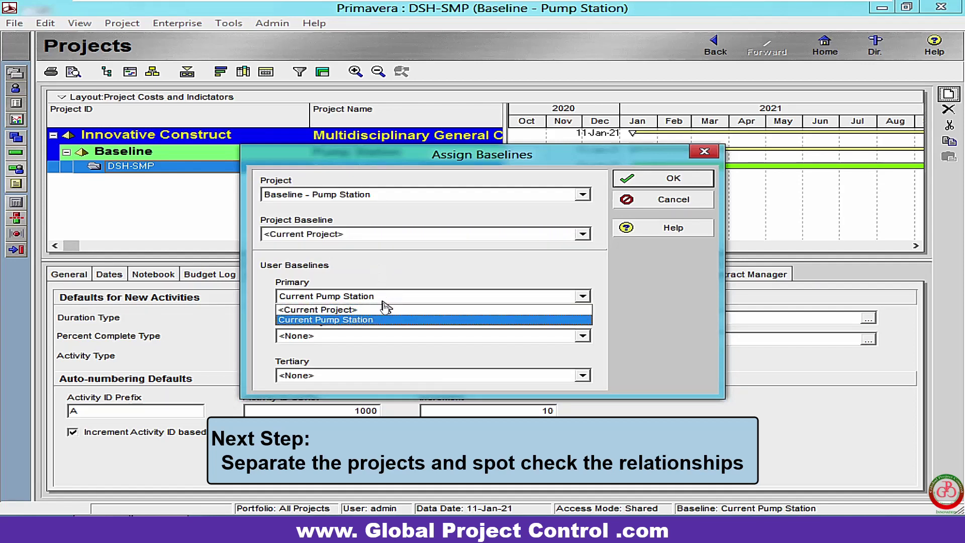
click(401, 309)
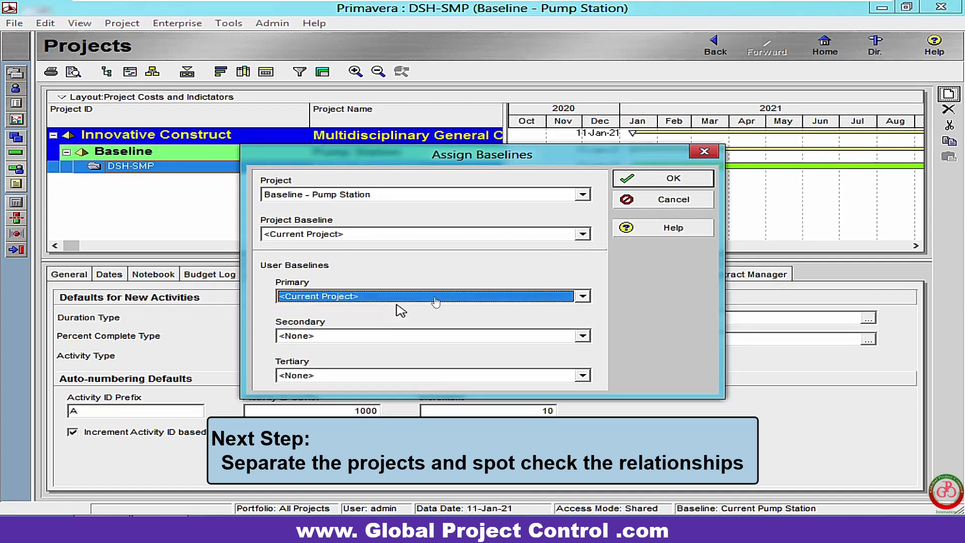
click(637, 181)
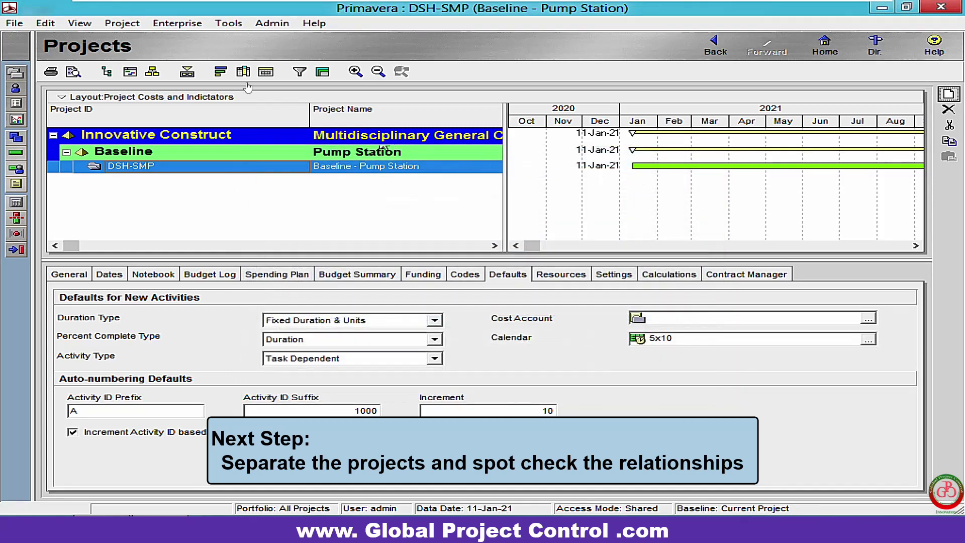
- Restore the Current Pump Station baseline as a separate project and close the baseline maintenance
click(121, 23)
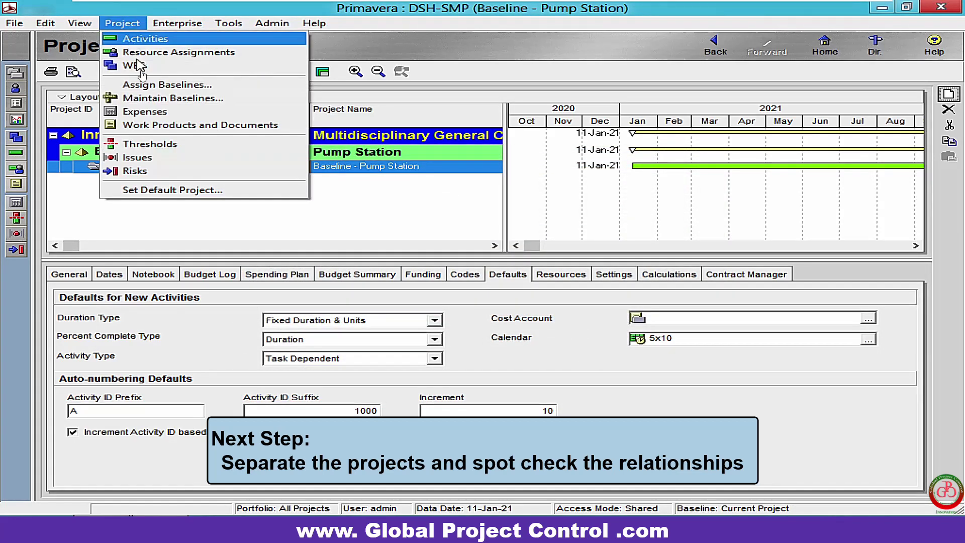
click(156, 97)
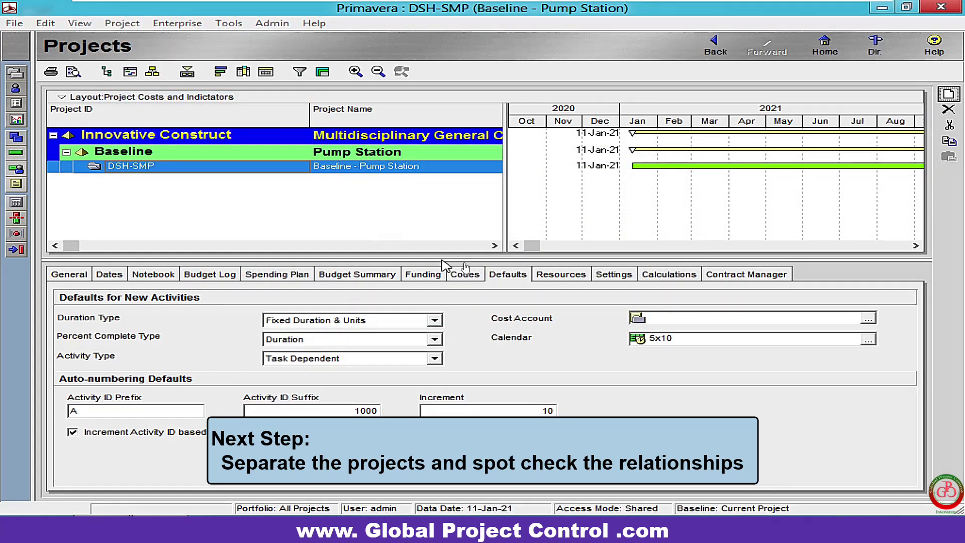
click(744, 286)
click(458, 307)
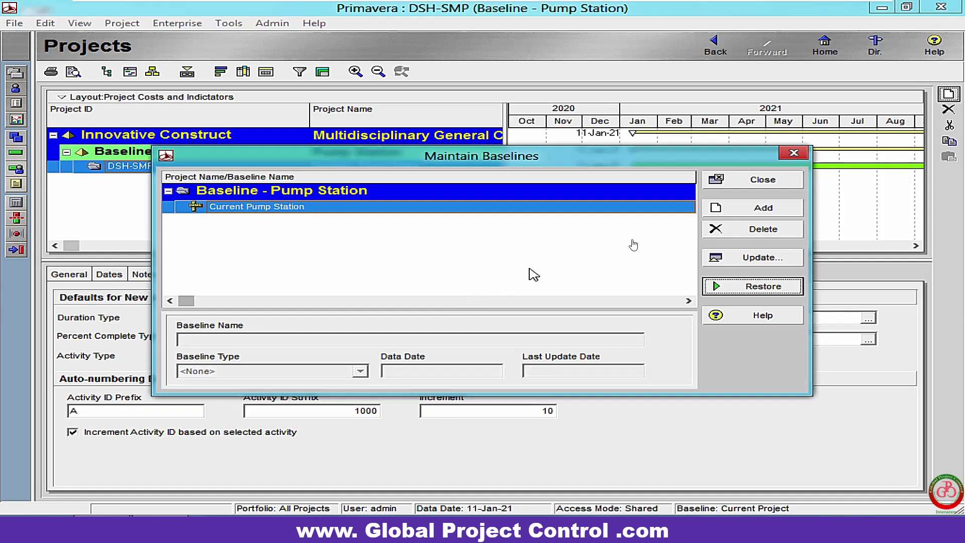
click(793, 180)
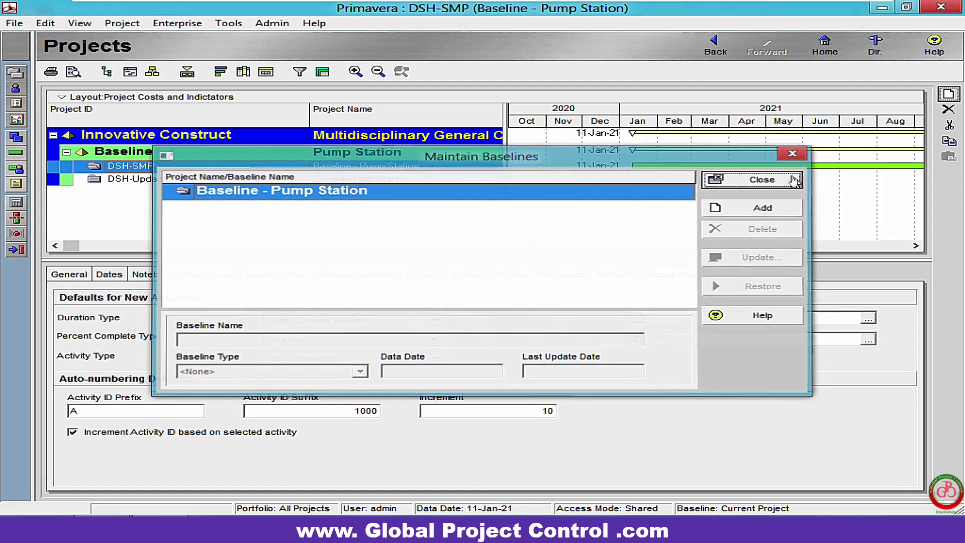
- Open the DSH-SMP and DSH-Updated projects together and show their activities
ctrl+click(133, 182)
right_click(135, 182)
click(144, 190)
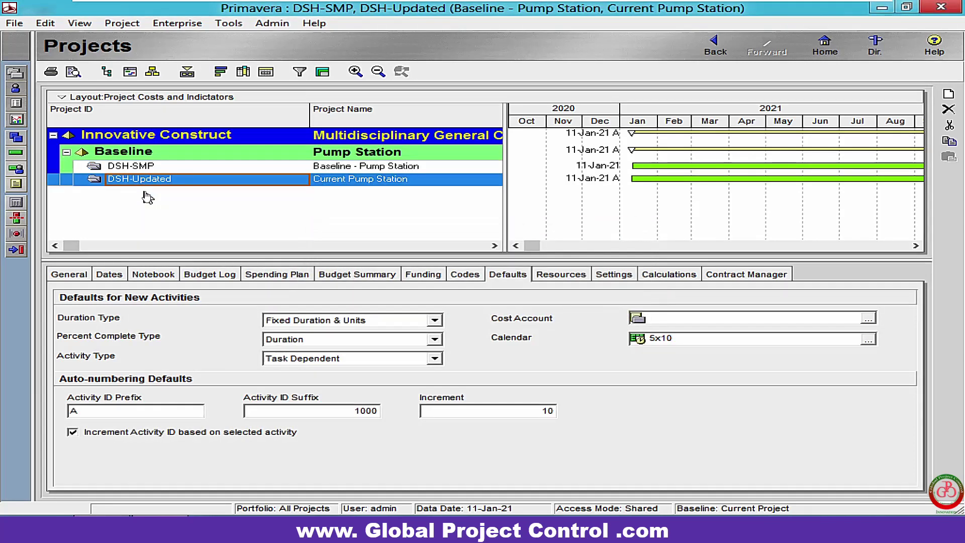
click(15, 155)
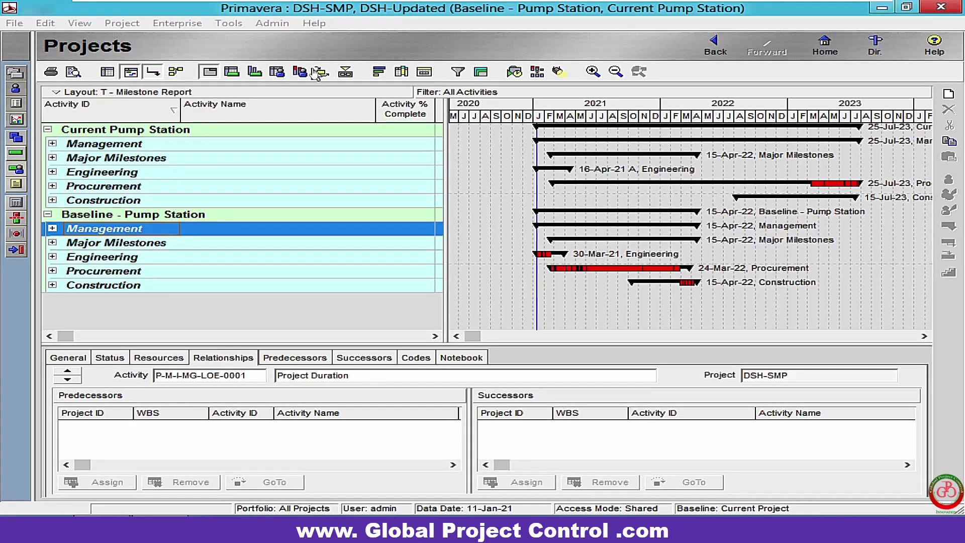
- Edit the user-defined (Untitled Filter) to match any of the following criteria and duplicate its WBS criterion
click(457, 71)
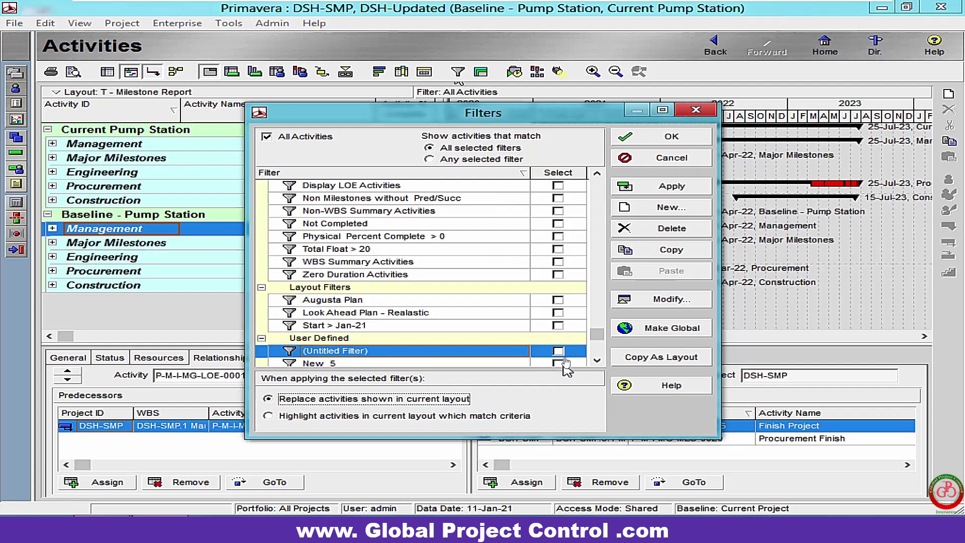
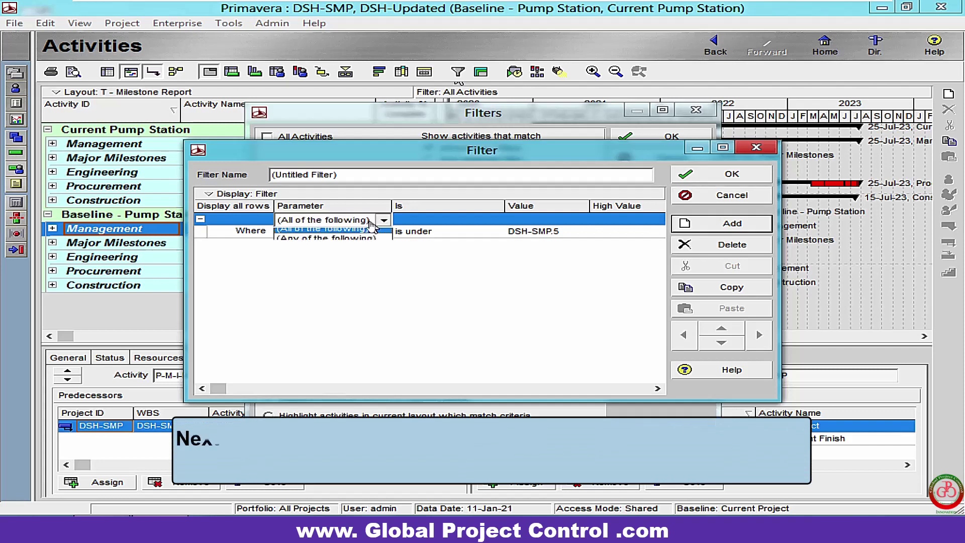
click(374, 243)
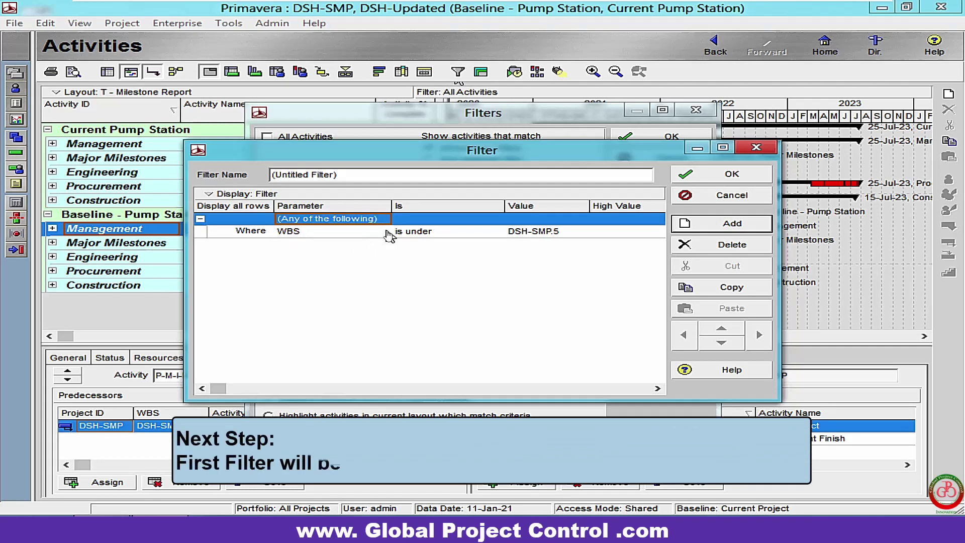
click(391, 231)
click(692, 290)
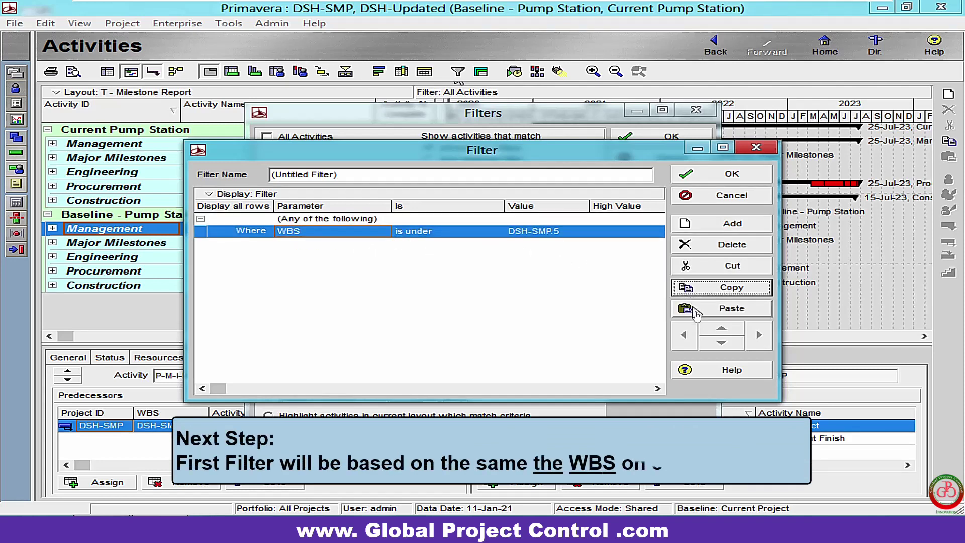
click(724, 308)
- Set the duplicated WBS criterion to DSH-SMP.5, Major Milestones of the baseline project, and apply the filter to the activities
click(565, 245)
click(582, 244)
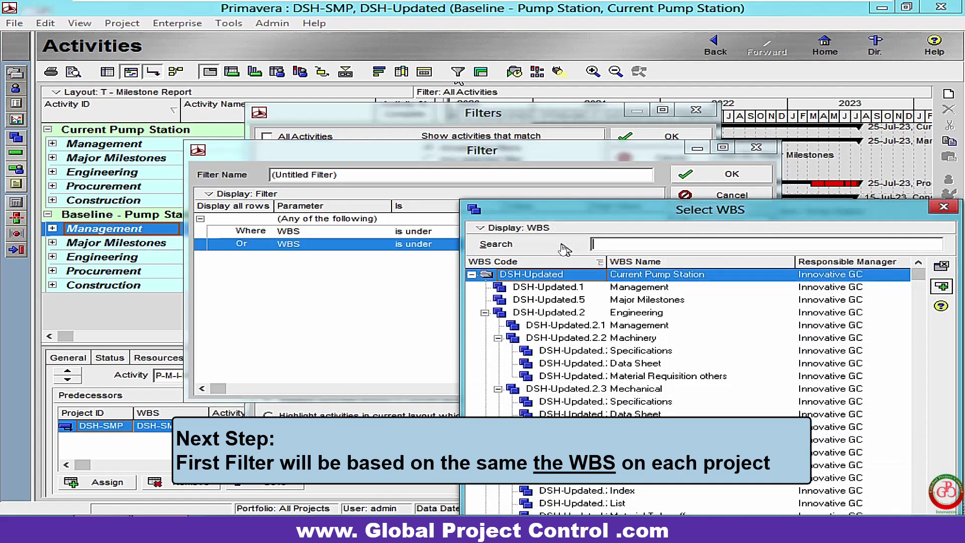
click(472, 275)
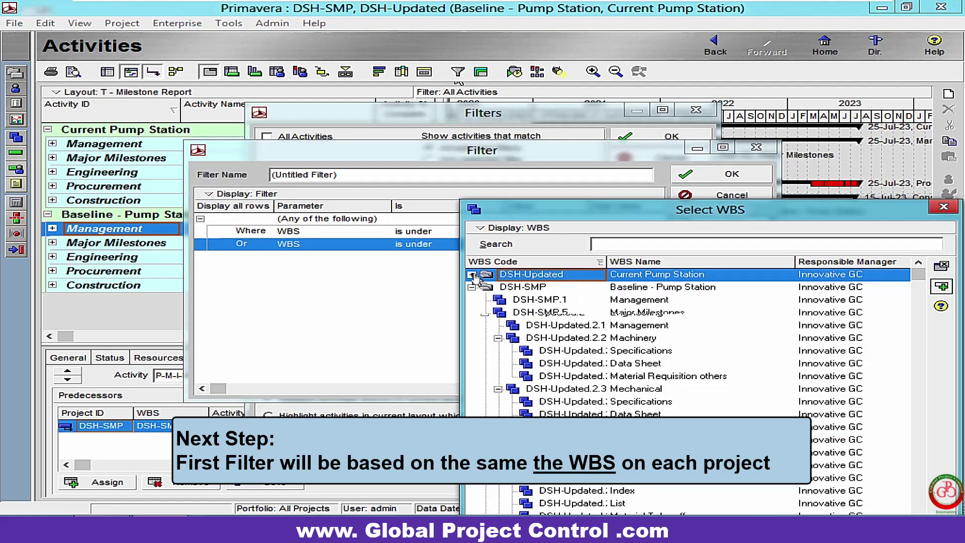
click(622, 314)
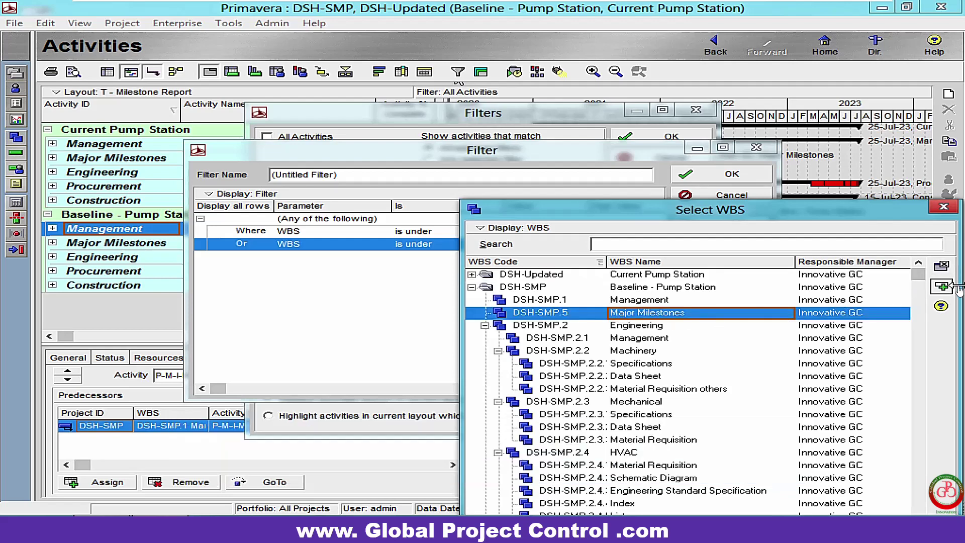
click(942, 287)
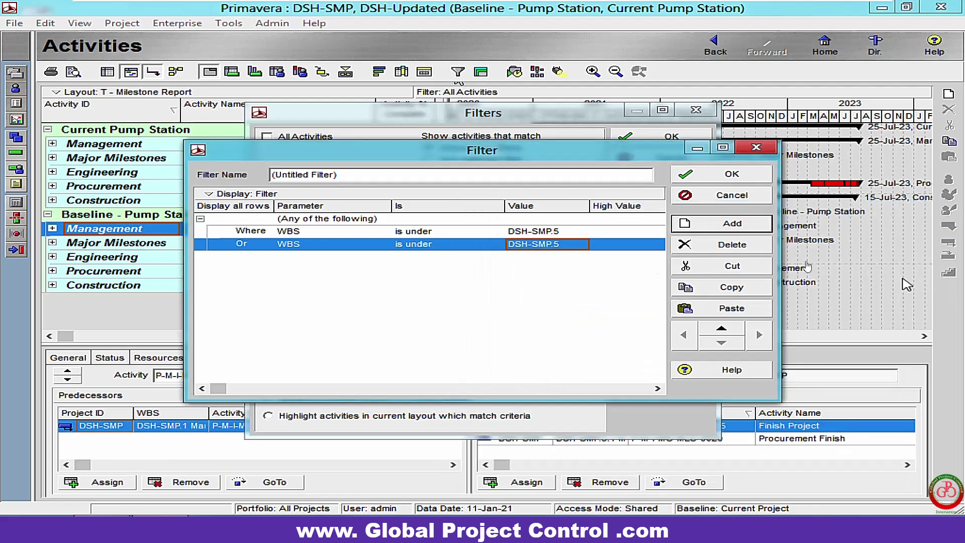
click(719, 174)
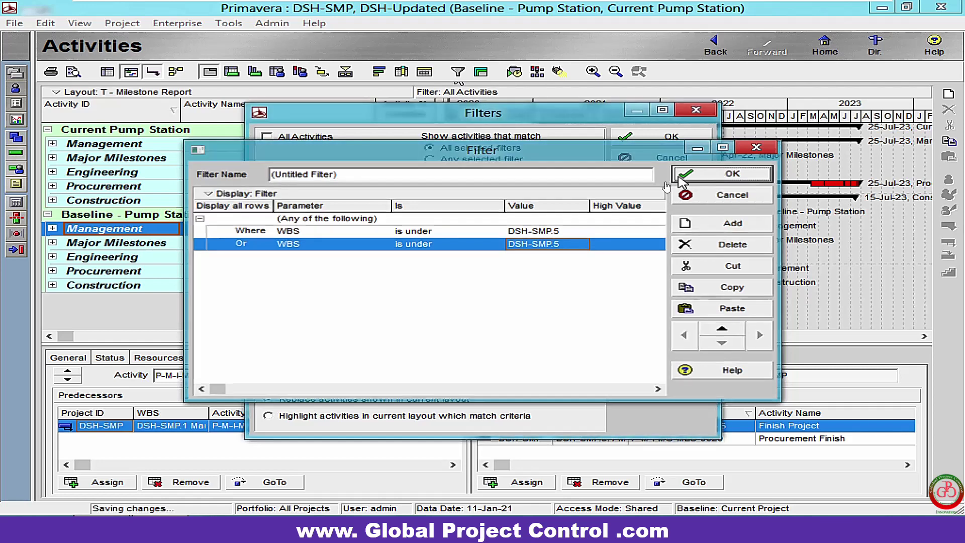
click(660, 187)
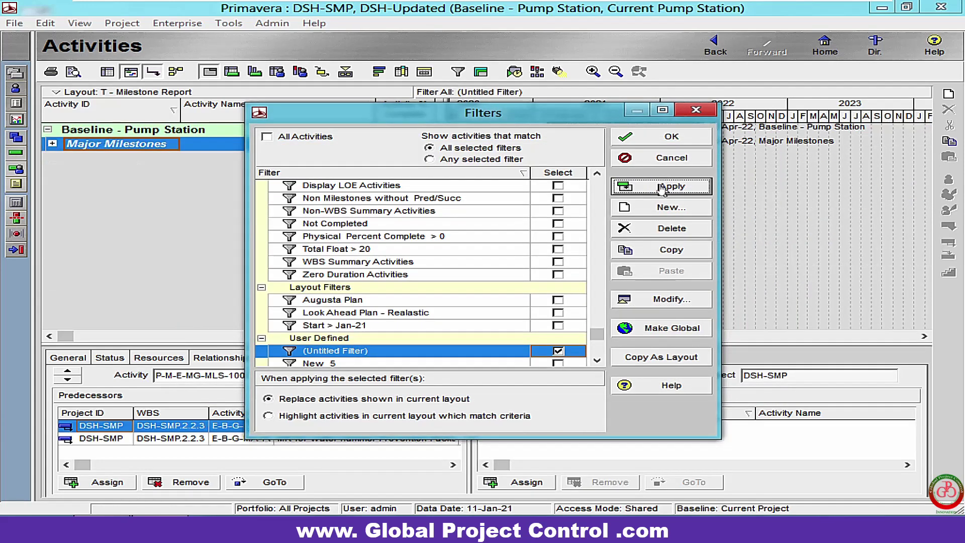
- Change the first WBS criterion of (Untitled Filter) to DSH-Updated.5, Major Milestones, and apply the filter to the activities
click(650, 302)
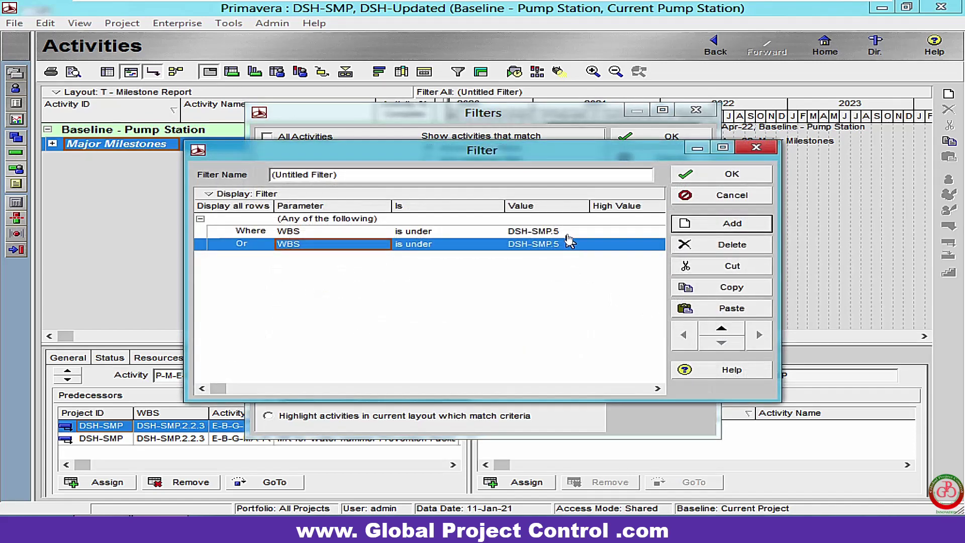
click(568, 231)
click(583, 231)
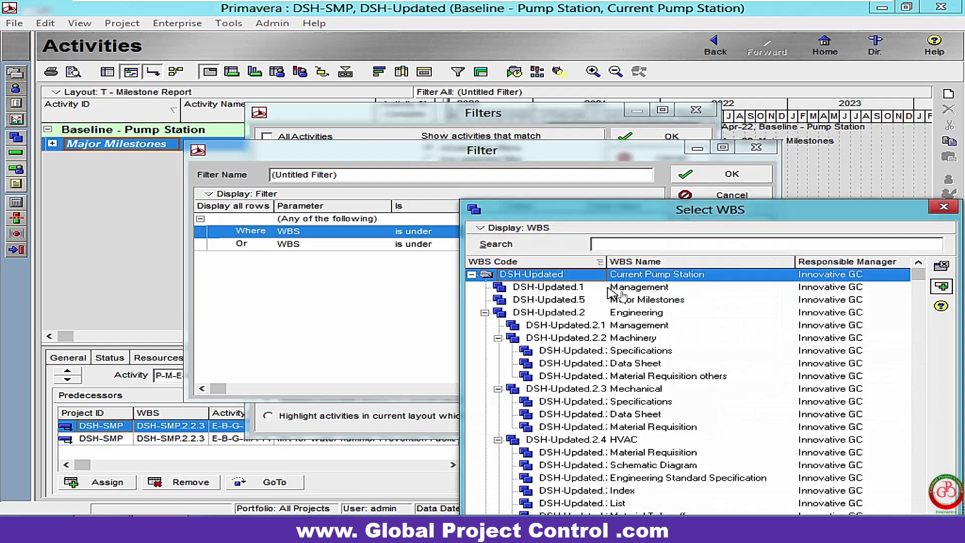
double_click(634, 300)
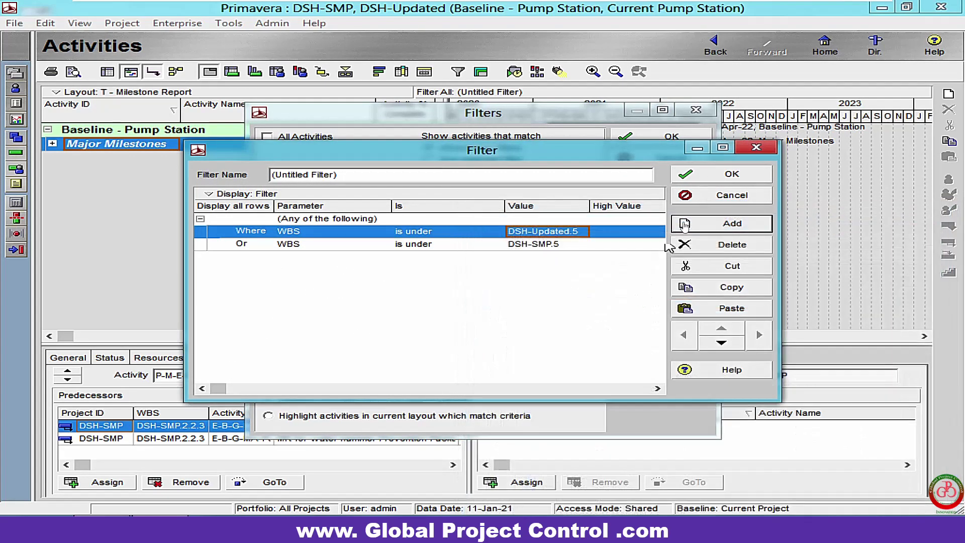
click(731, 173)
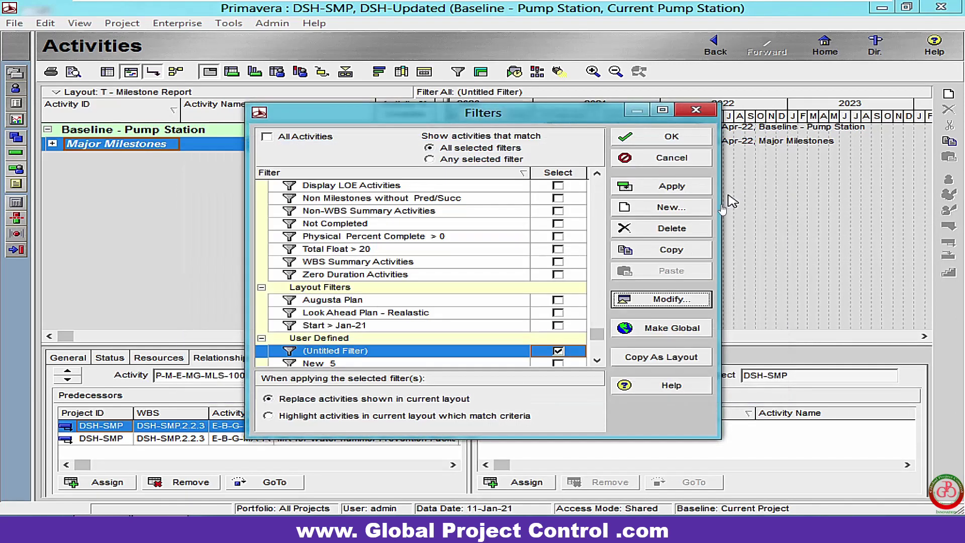
click(676, 187)
click(685, 139)
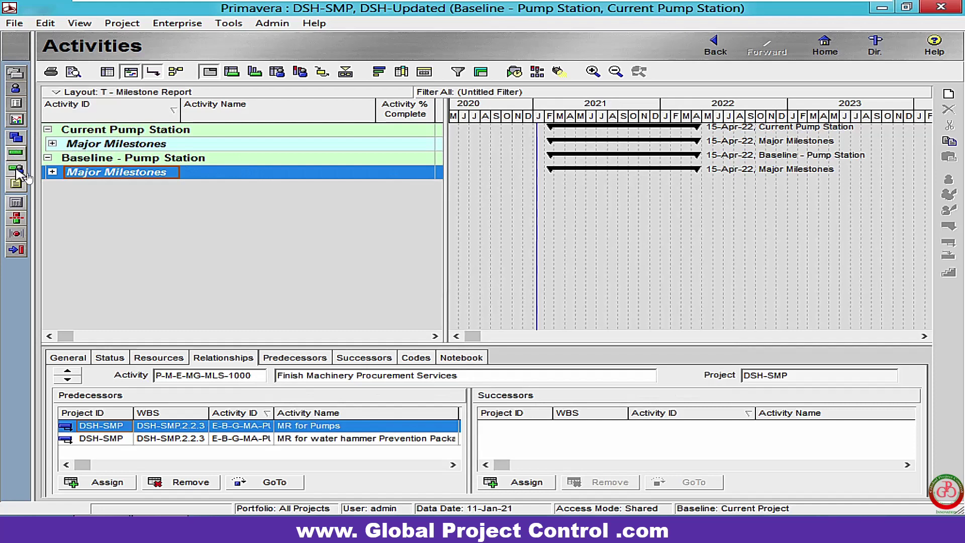
- Expand Major Milestones in both projects and check the relationships of Pumps Foundation Readiness in Current Pump Station
click(53, 171)
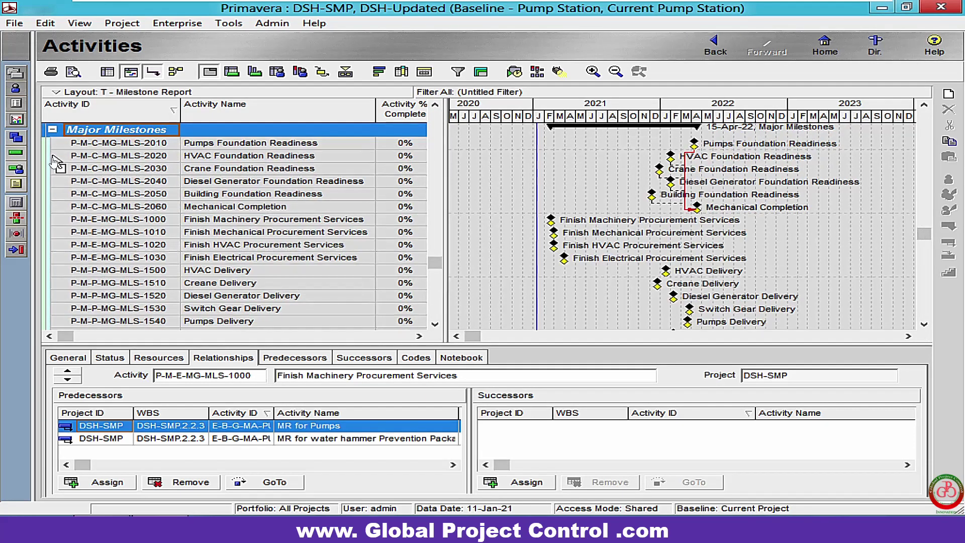
scroll(117, 179, up, 3)
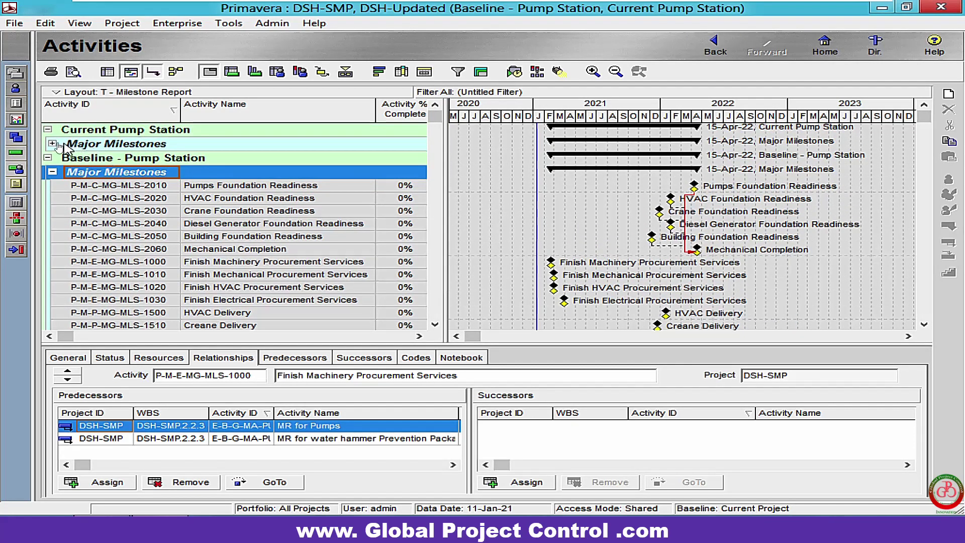
scroll(54, 148, down, 1)
scroll(198, 200, up, 1)
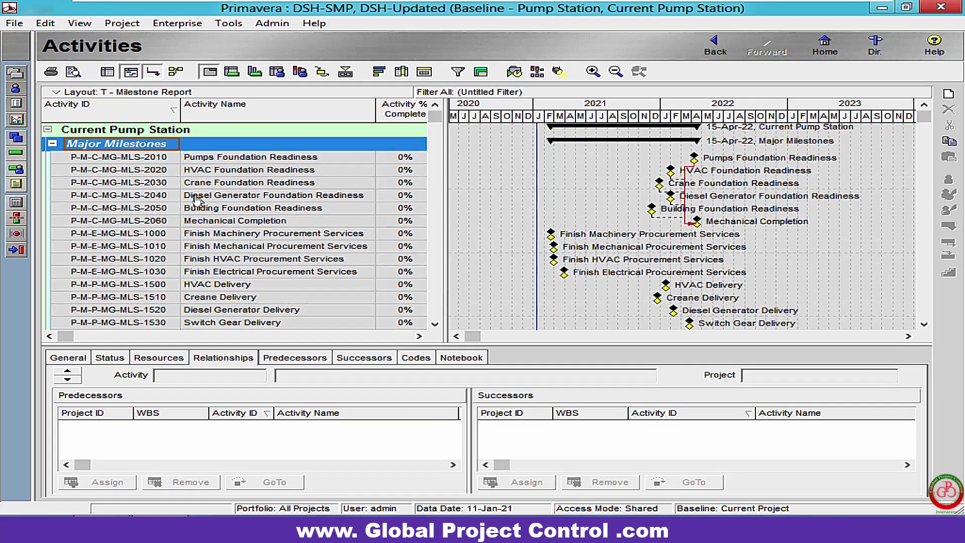
click(257, 163)
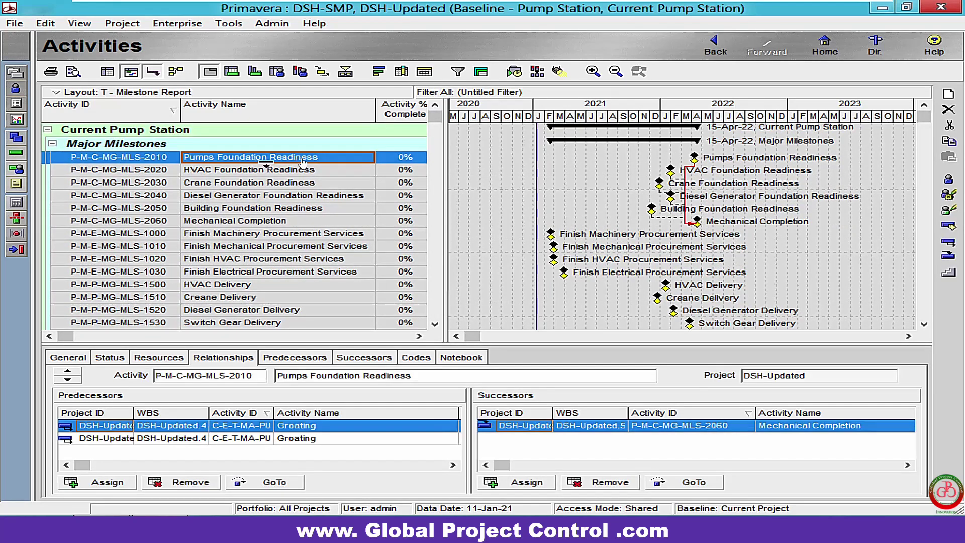
click(329, 158)
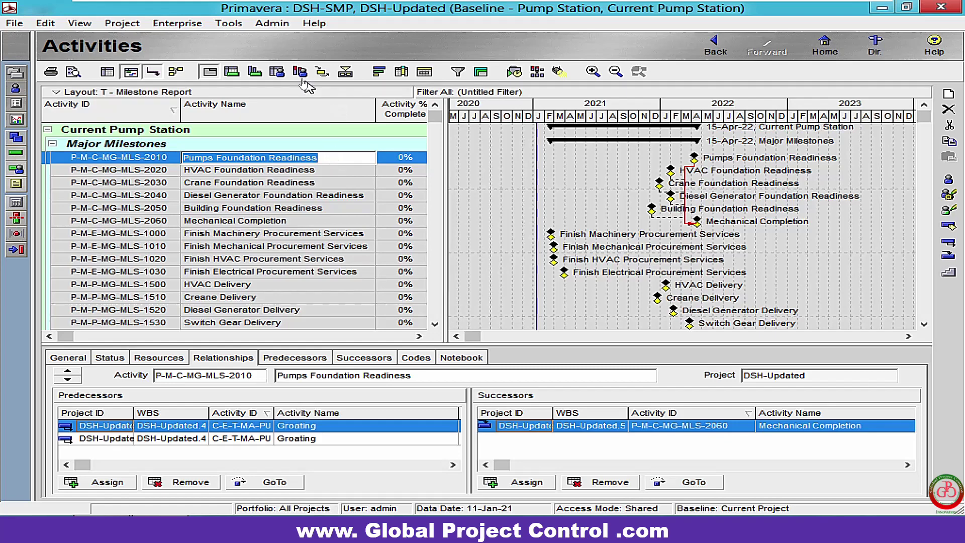
- Edit the user-defined filter New_5 and remove its Resource Dependent activity type criterion
click(457, 72)
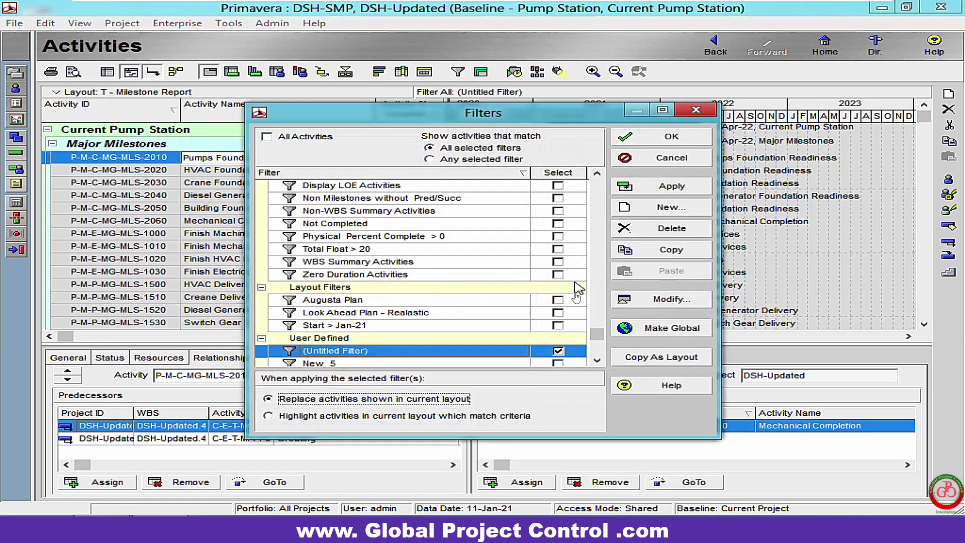
click(511, 340)
scroll(510, 341, down, 1)
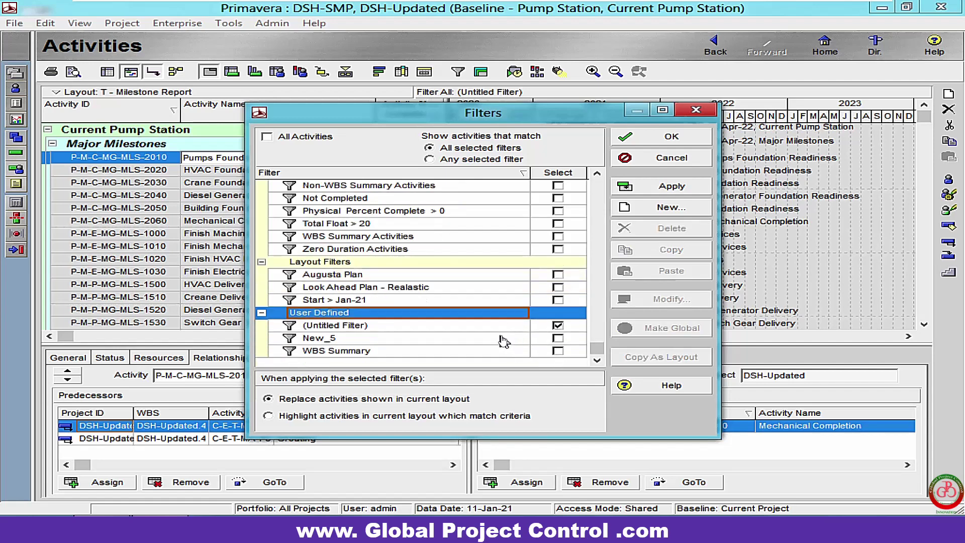
click(504, 339)
click(661, 299)
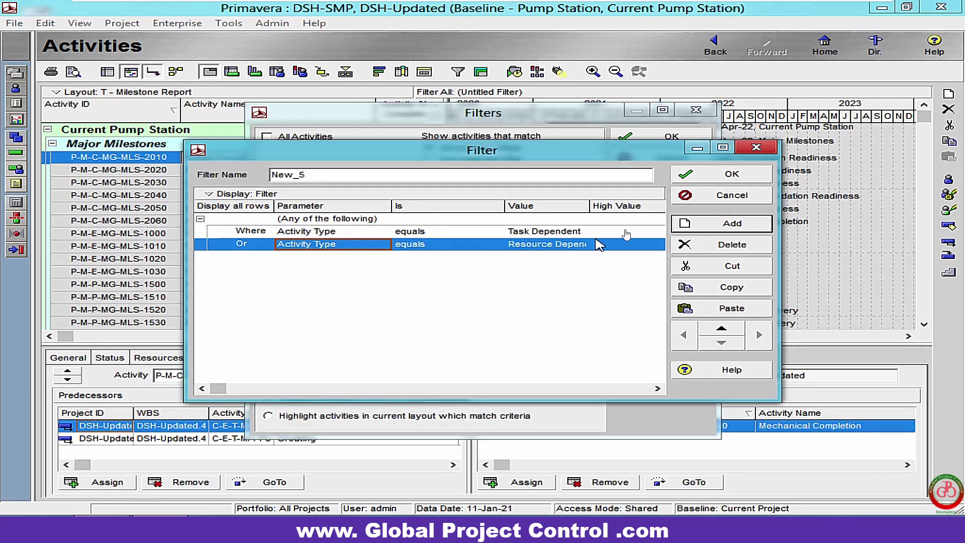
click(683, 245)
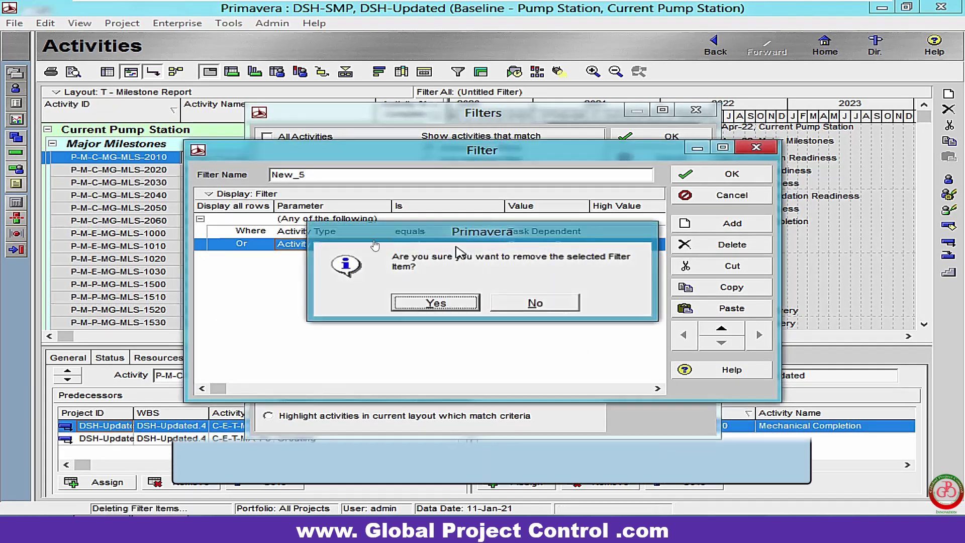
click(438, 300)
- Set the remaining criterion of New_5 to Activity Name equals Pumps Foundation Readiness and save the filter
click(351, 232)
click(354, 232)
click(353, 232)
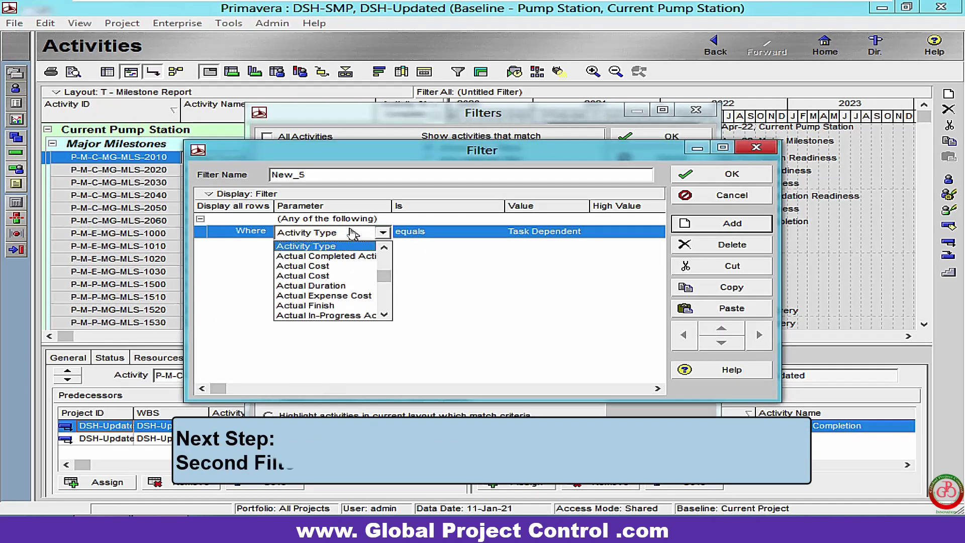
key(Home)
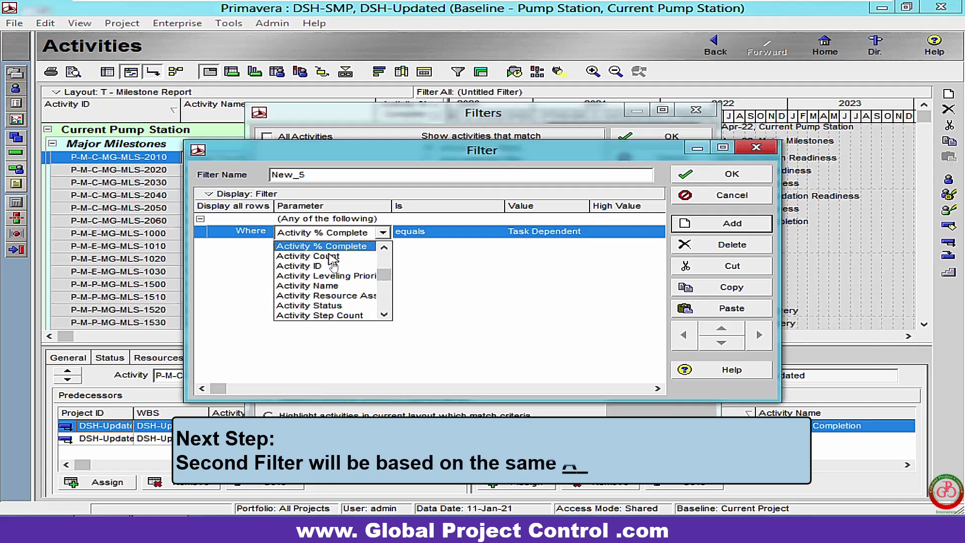
click(352, 285)
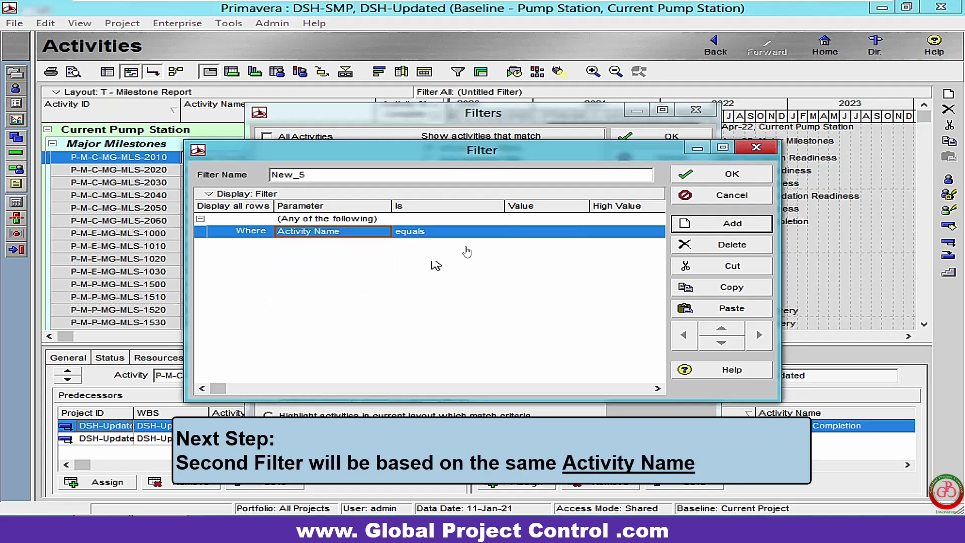
click(522, 236)
text(Foundation Readiness)
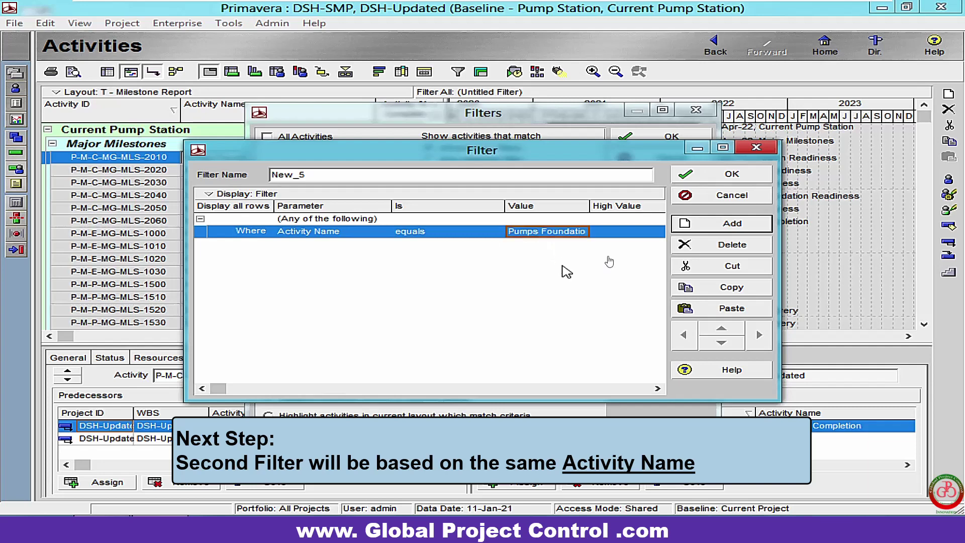
click(686, 174)
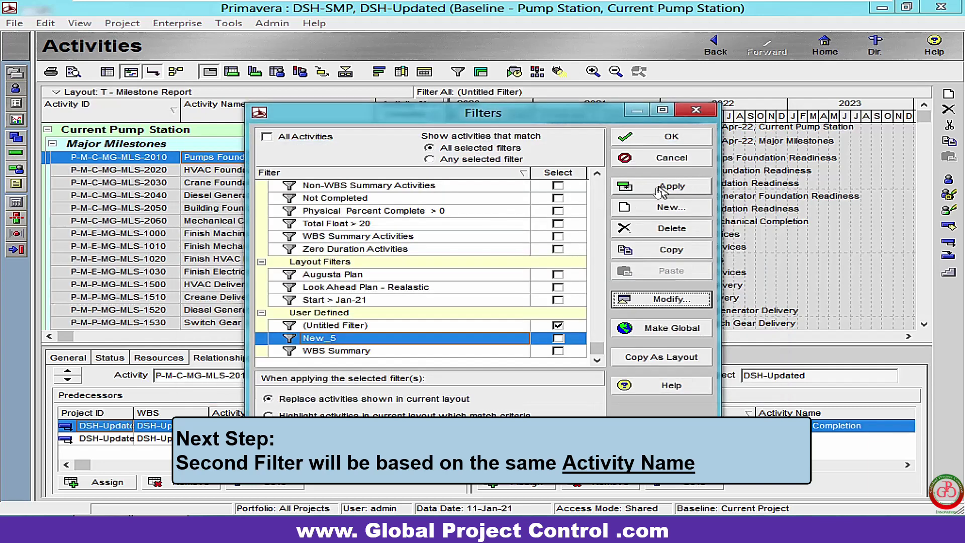
- Enable New_5 in addition to (Untitled Filter) and apply both filters to the activities
click(563, 340)
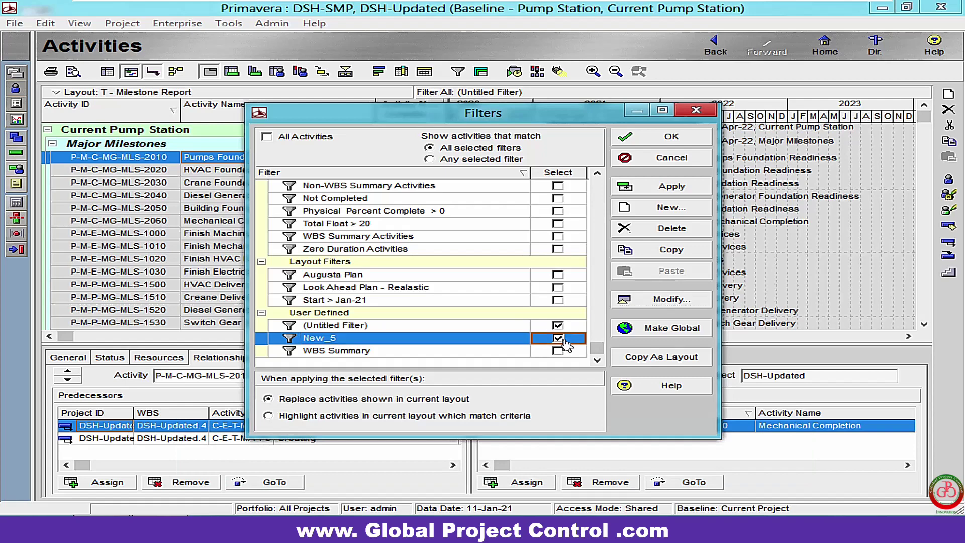
click(672, 185)
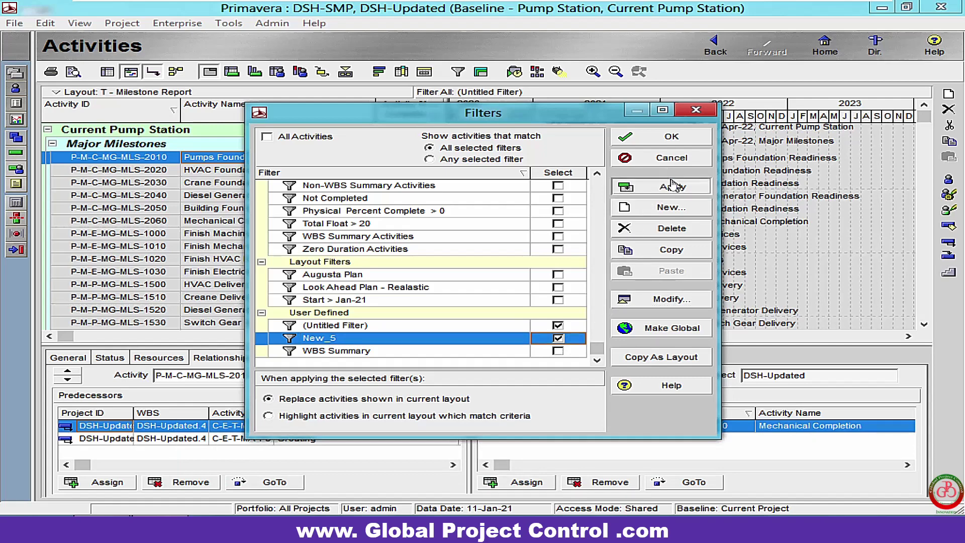
click(671, 137)
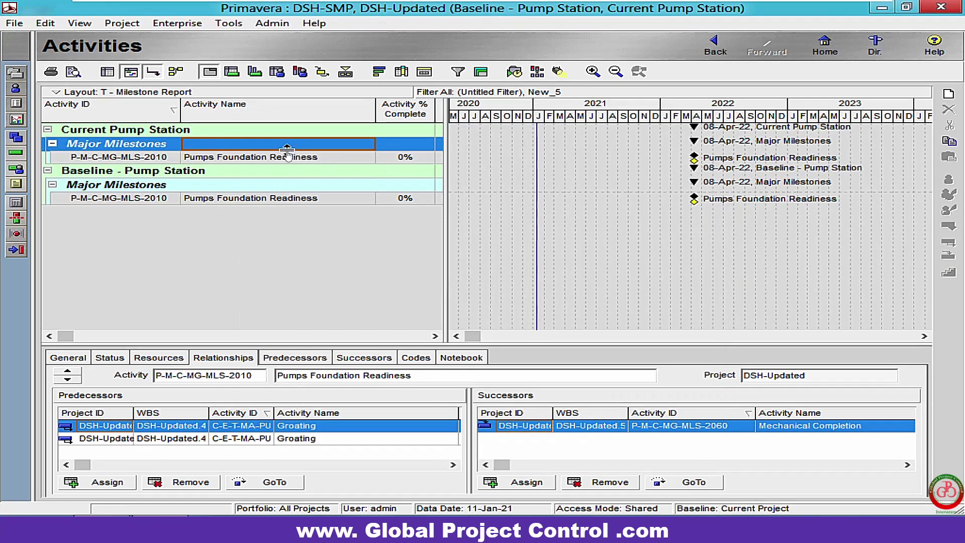
- Compare the predecessors of Pumps Foundation Readiness in Current Pump Station and Baseline - Pump Station
click(290, 158)
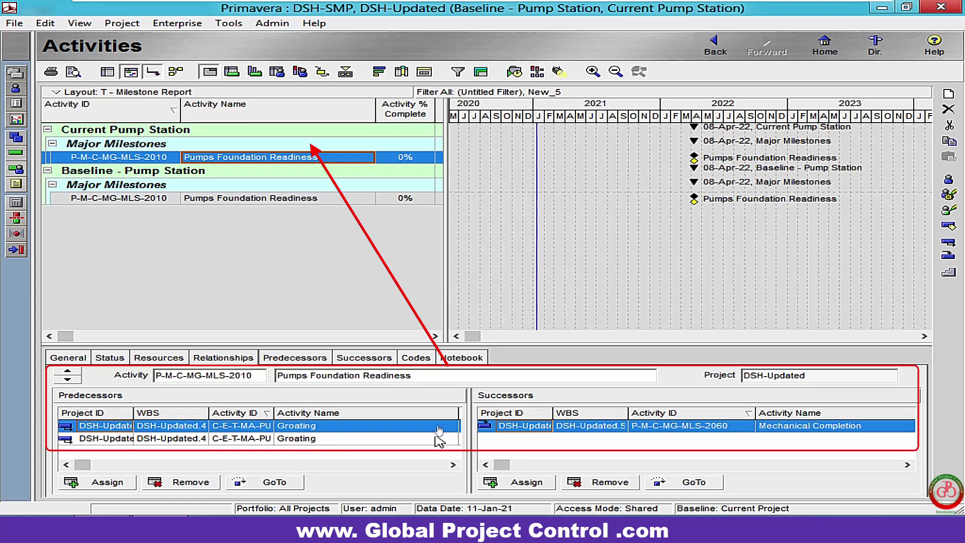
click(287, 361)
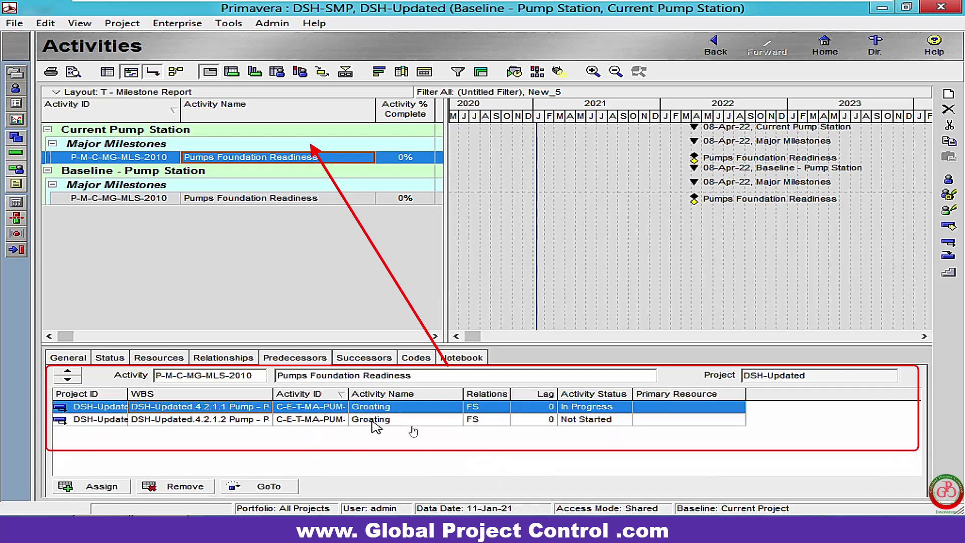
click(257, 200)
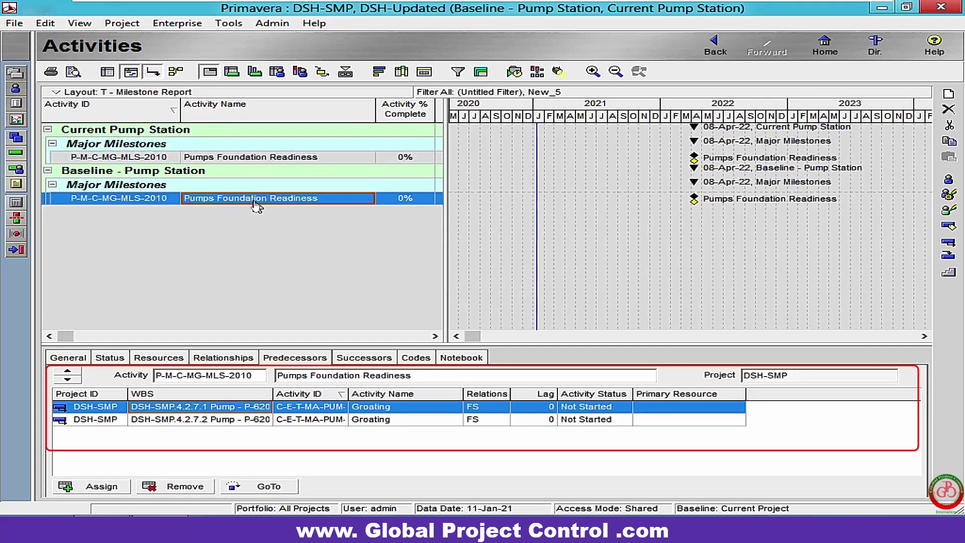
click(261, 161)
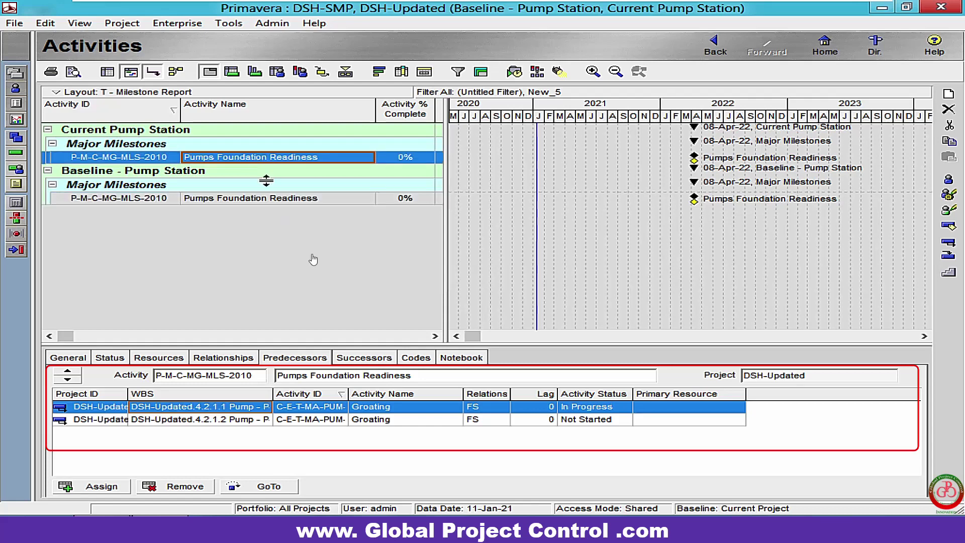
- Compare the successors of Pumps Foundation Readiness in both projects, widening the WBS and Project ID columns of the successor list
click(369, 361)
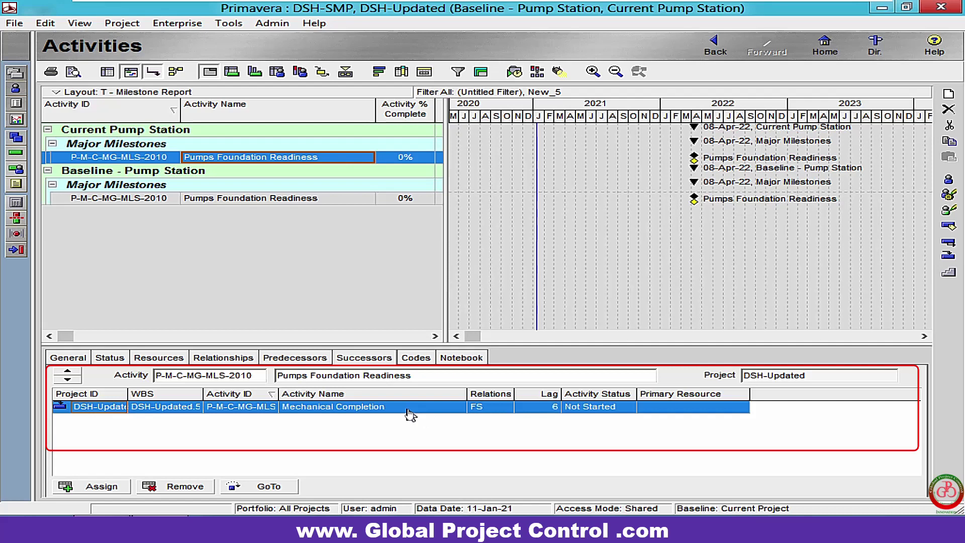
click(303, 199)
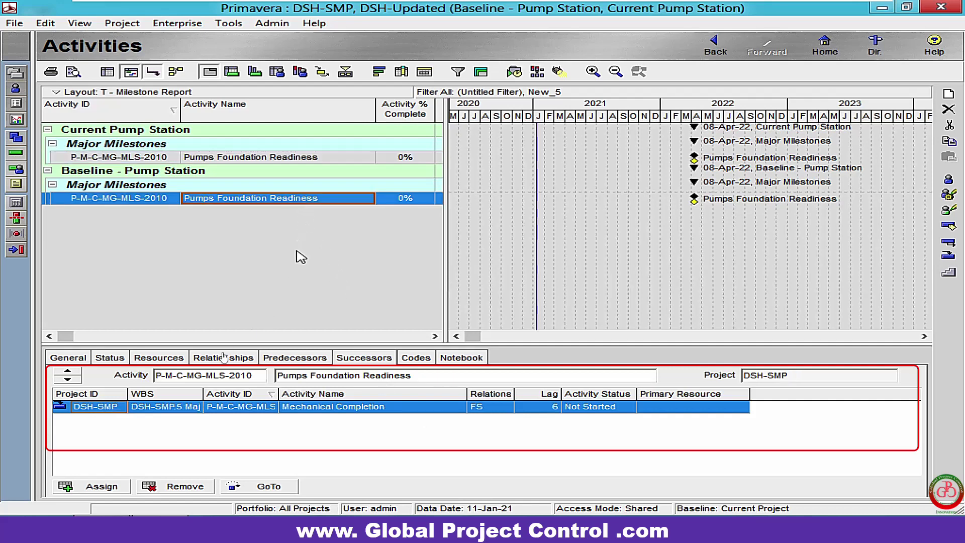
drag(203, 397, 248, 399)
drag(129, 395, 173, 397)
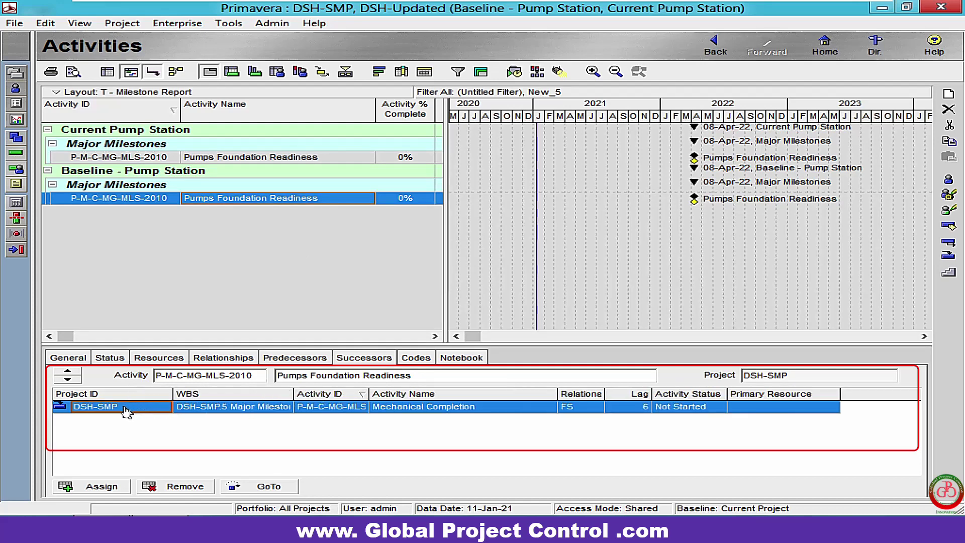
click(124, 132)
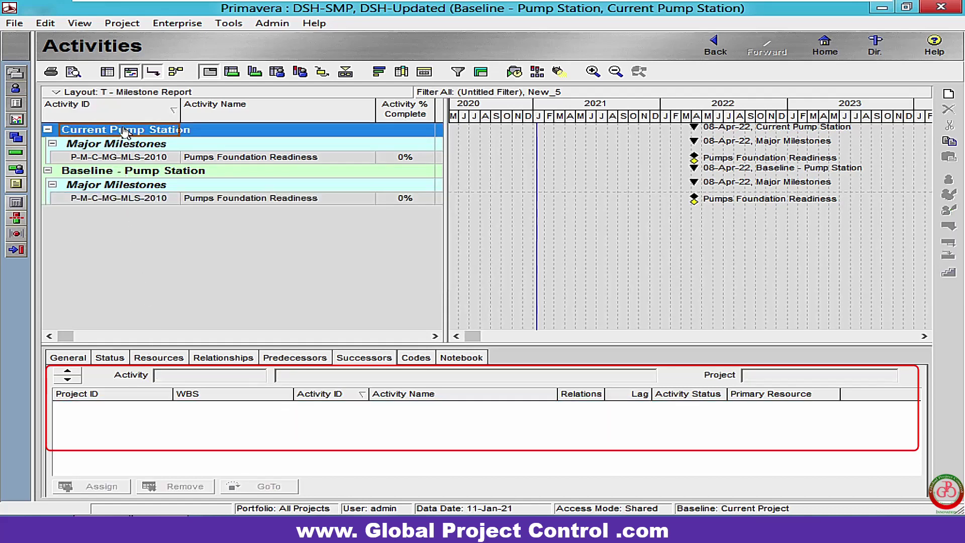
click(135, 160)
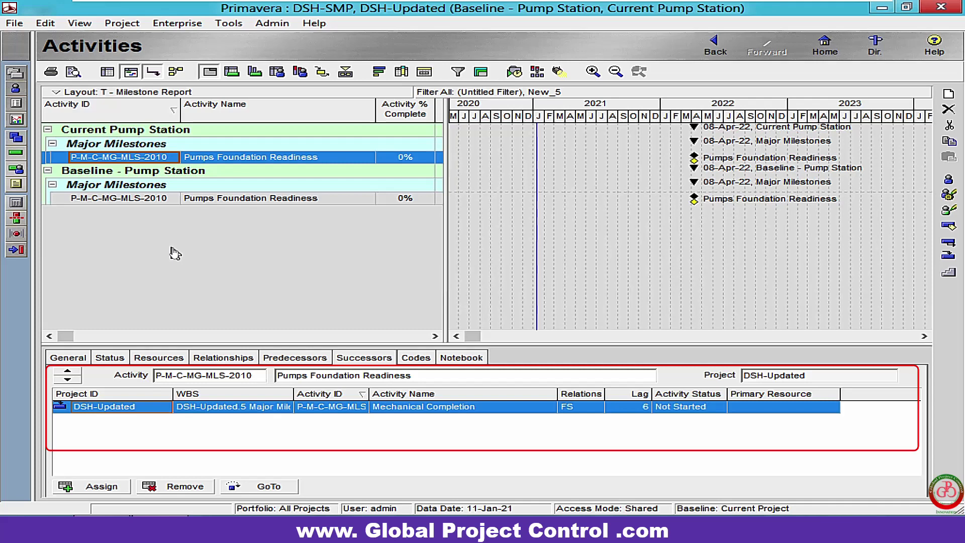
- Turn off the New_5 filter and show the activities with only (Untitled Filter) applied
click(458, 72)
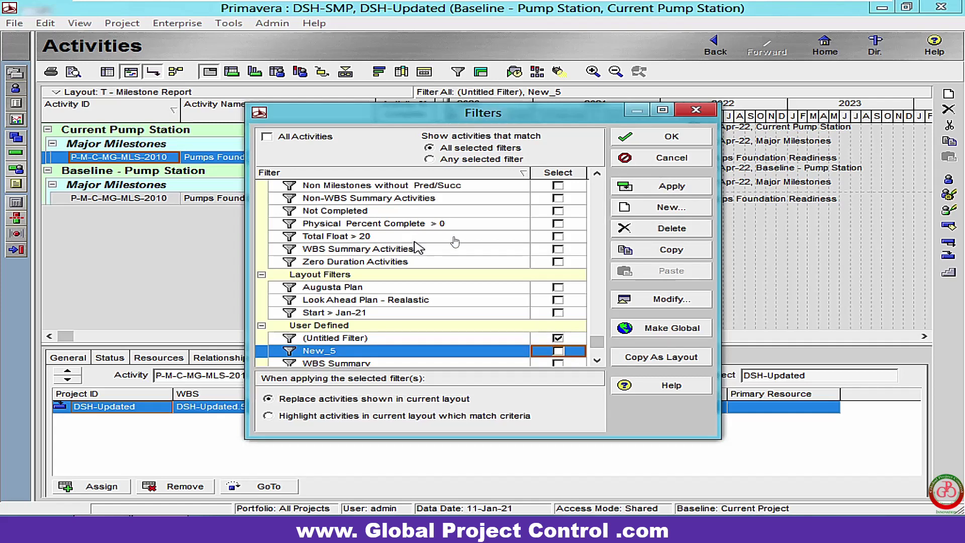
click(650, 185)
click(655, 143)
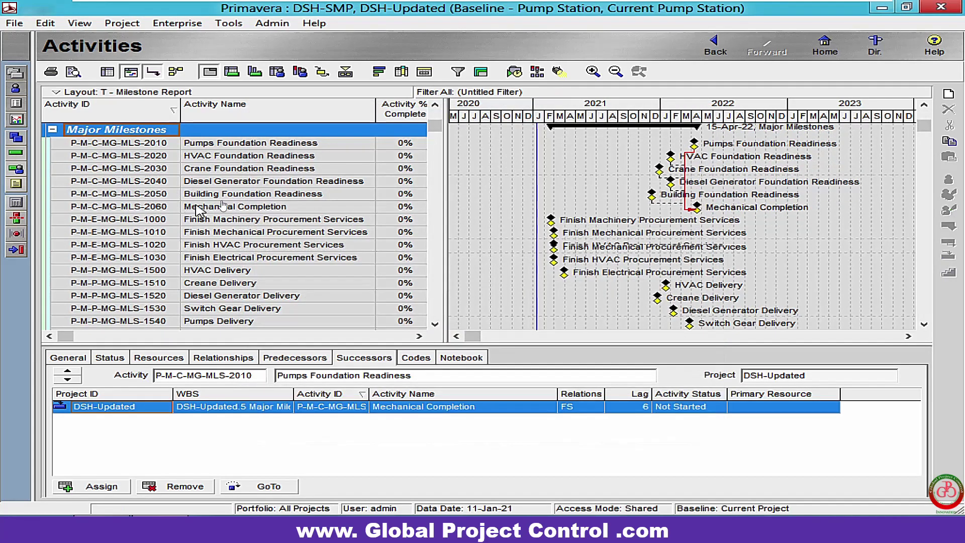
- Change the Activity Name value in New_5 to the copied name Finish HVAC Procurement Services and apply it with (Untitled Filter)
click(345, 247)
click(345, 246)
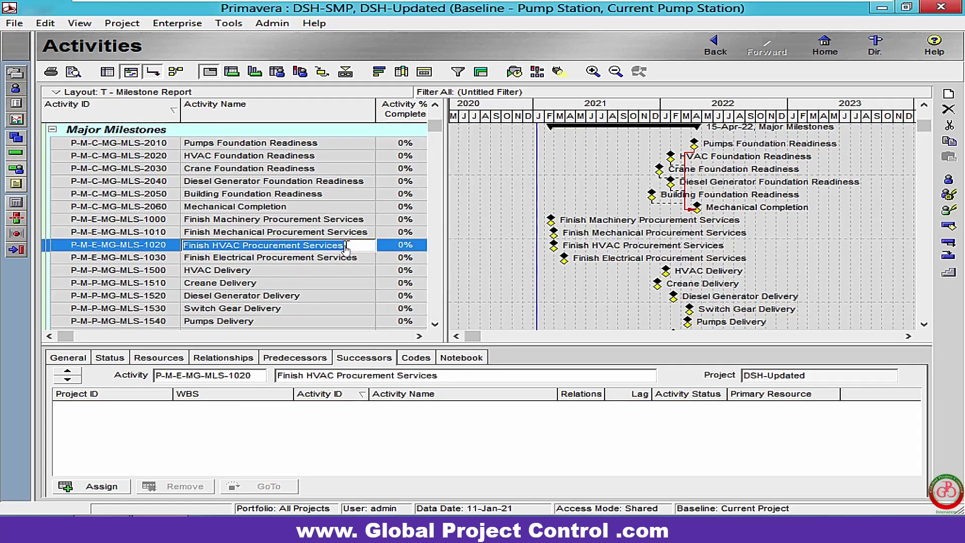
click(457, 73)
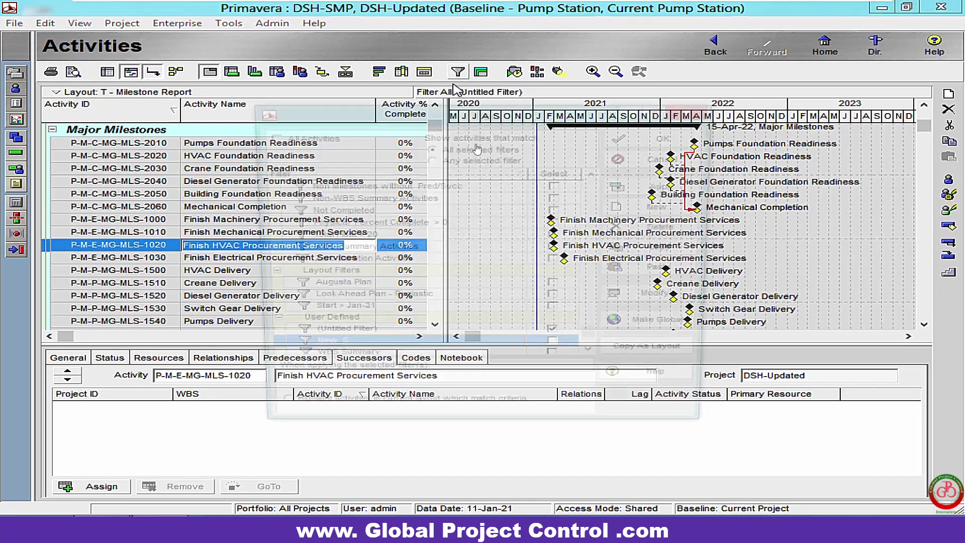
click(563, 351)
click(644, 307)
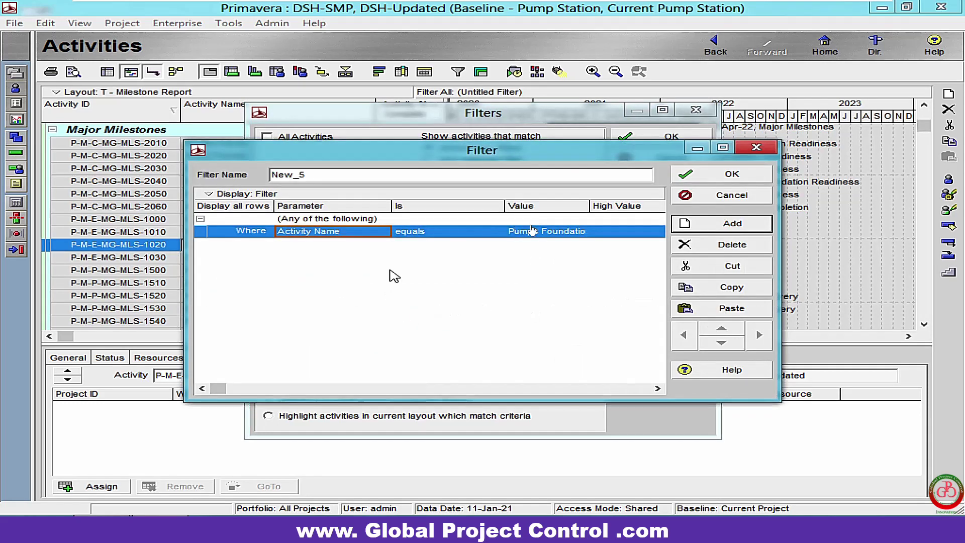
click(568, 239)
click(570, 239)
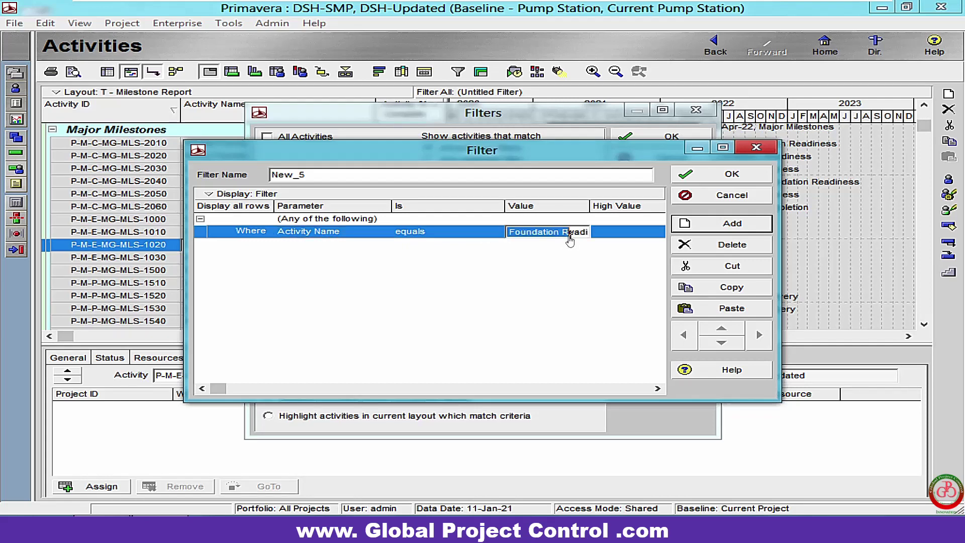
key(BackSpace)
key(ctrl+v)
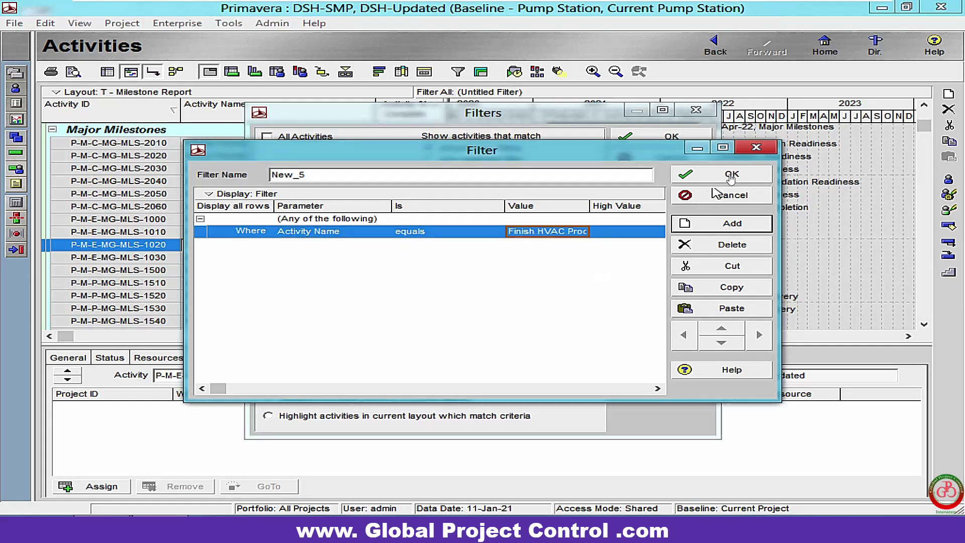
click(728, 172)
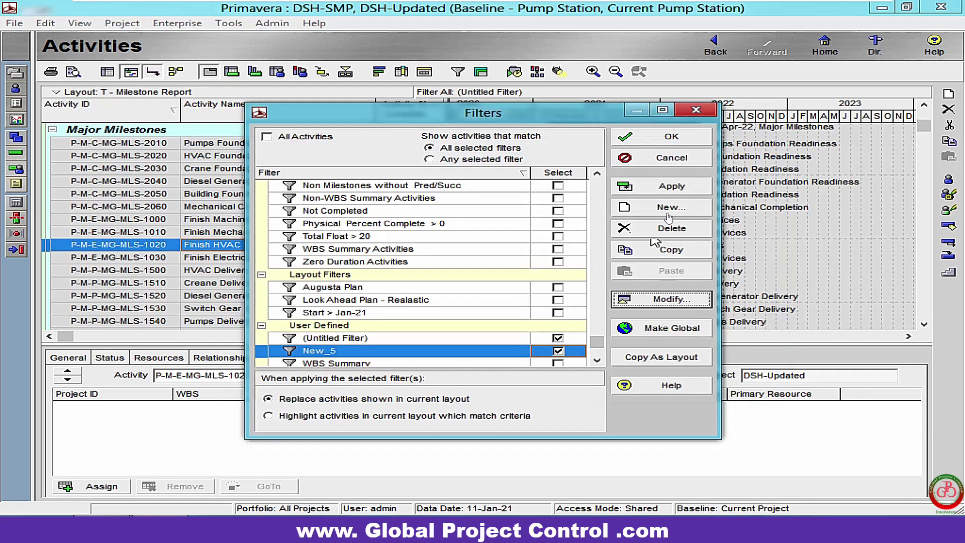
click(653, 187)
click(671, 136)
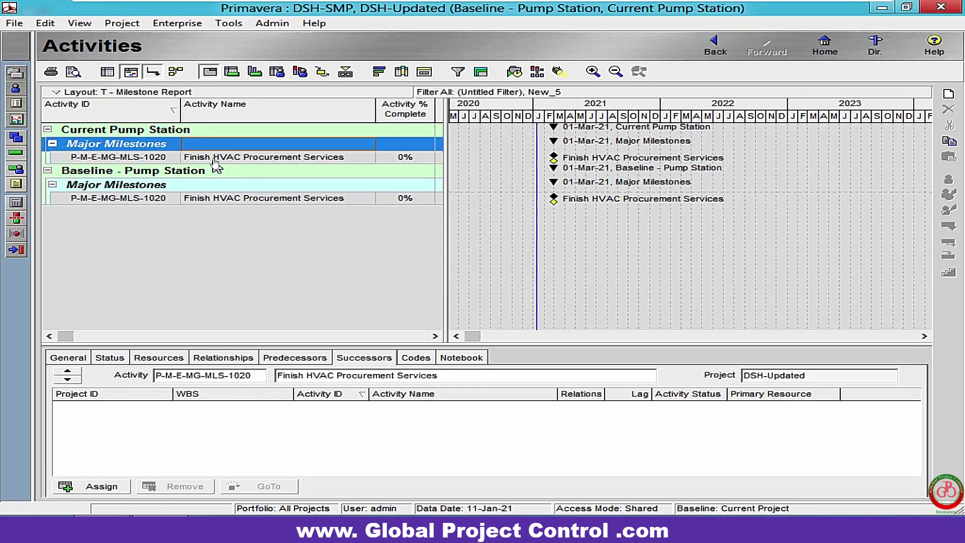
- Compare the successors and predecessors of Finish HVAC Procurement Services in Current Pump Station and Baseline - Pump Station
click(214, 158)
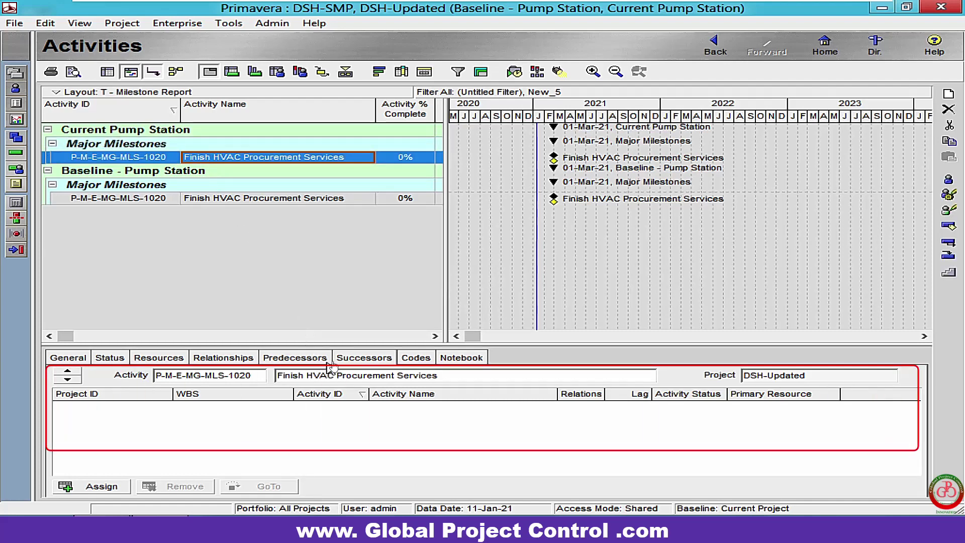
click(322, 199)
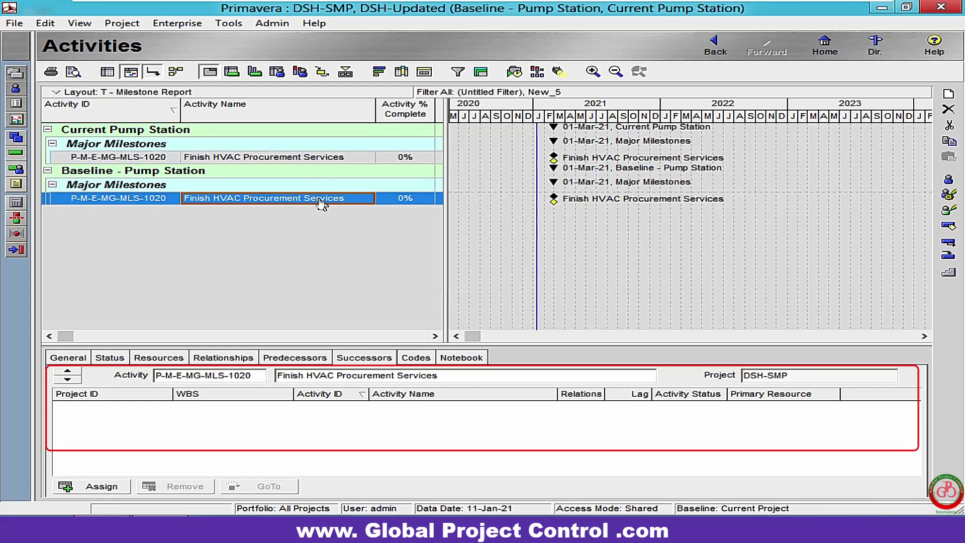
click(309, 358)
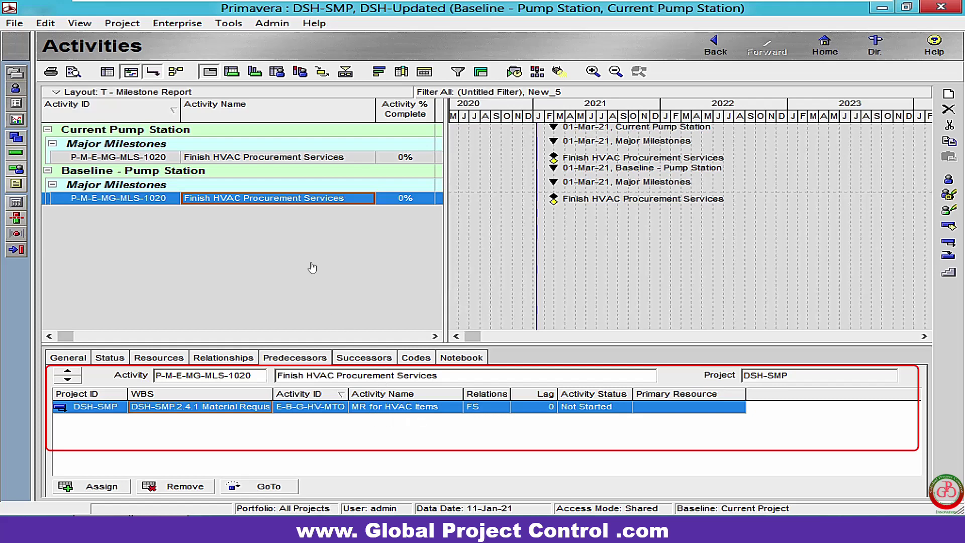
click(307, 161)
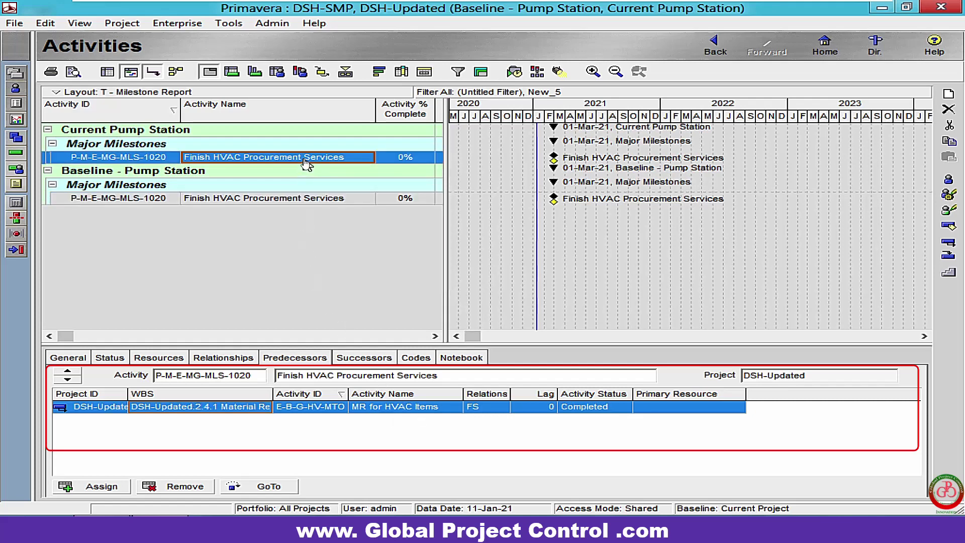